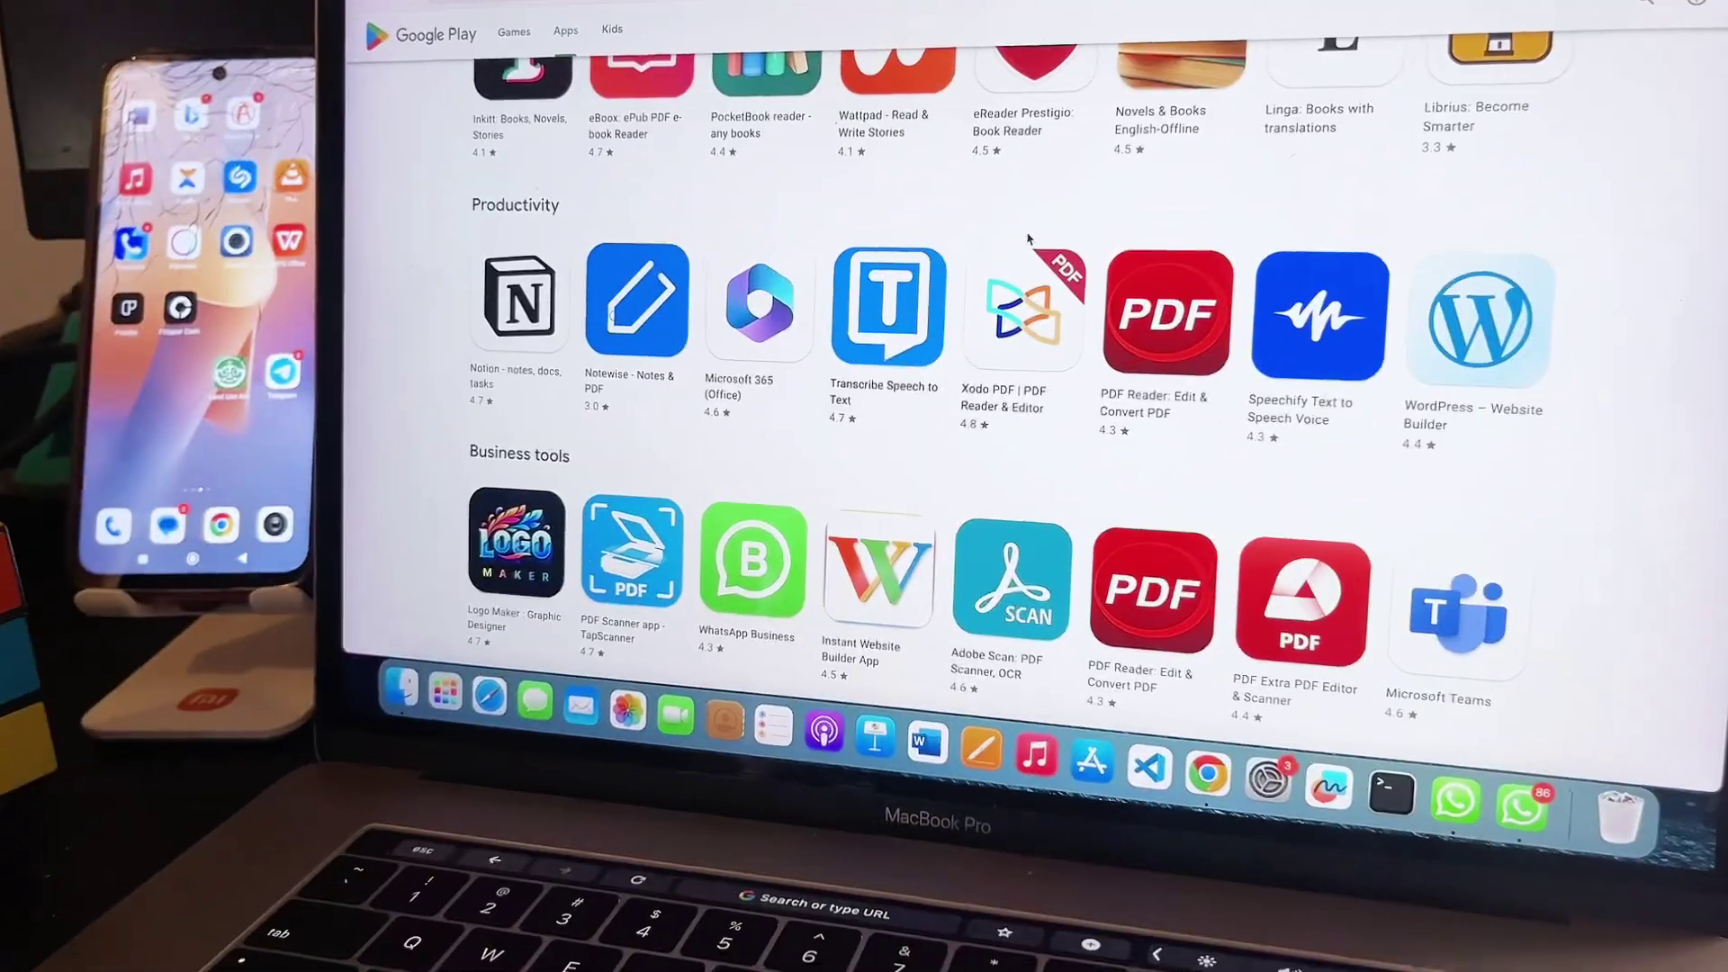
# Launch Google Chrome with the main profile and start typing 'gen' in the address bar.
pyautogui.scroll(-2, 1050, 241)
pyautogui.scroll(-8, 1050, 241)
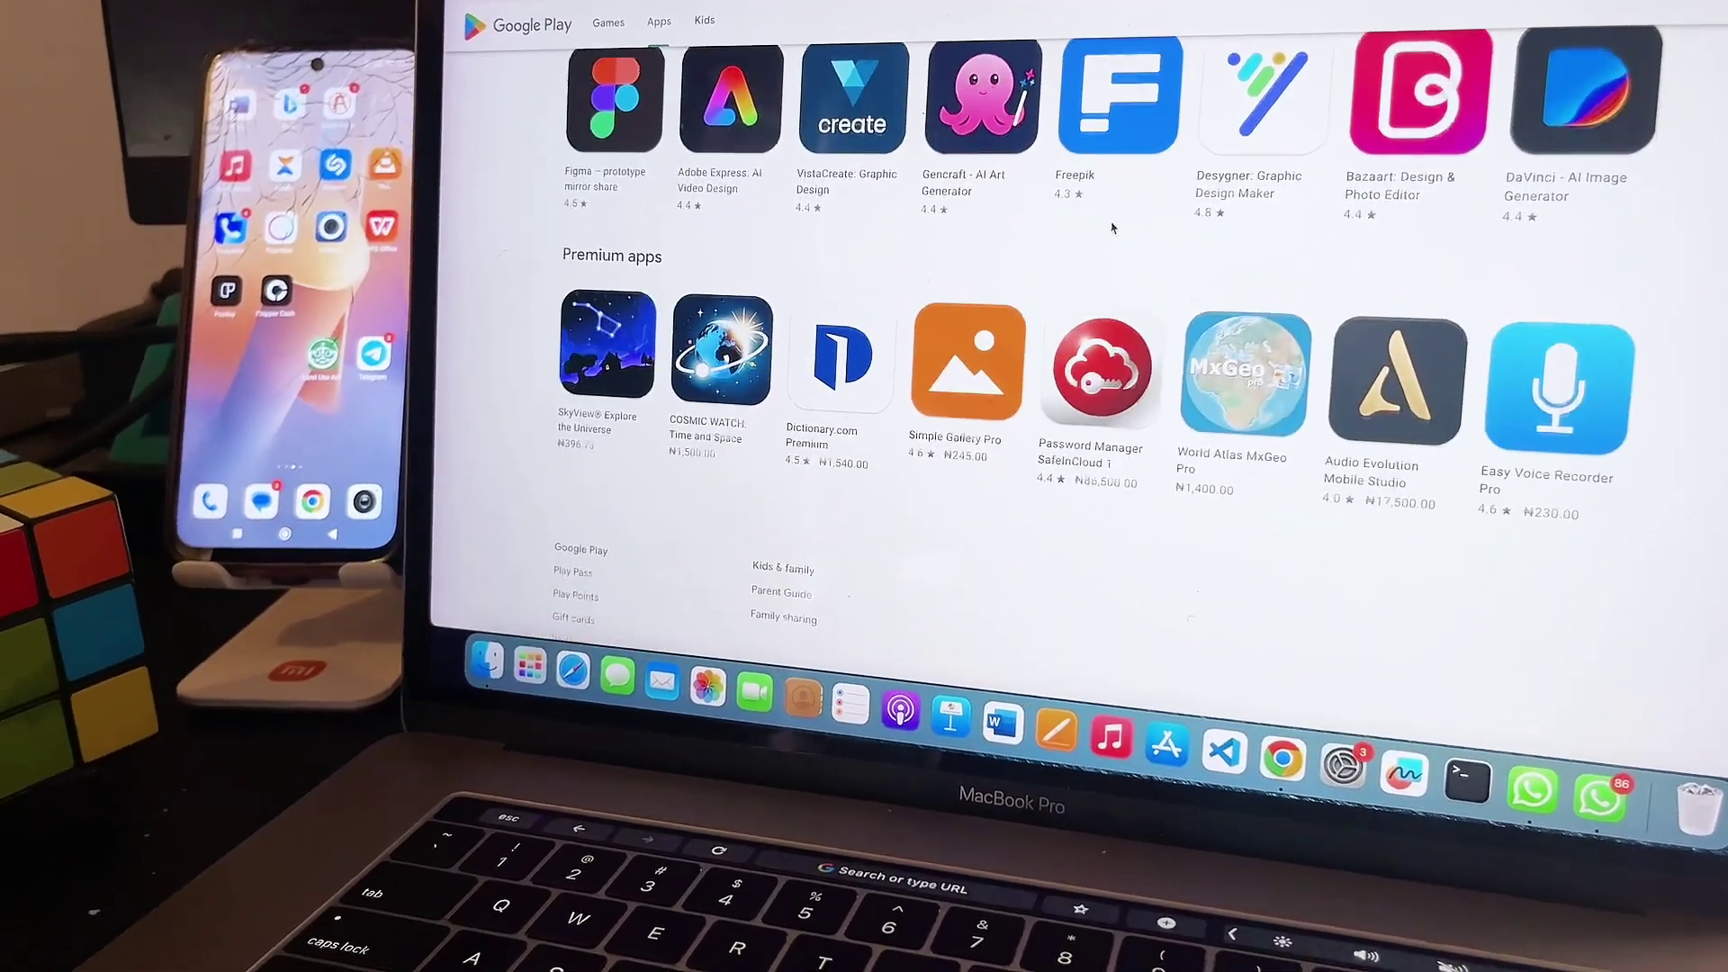
pyautogui.scroll(-2, 1100, 237)
pyautogui.scroll(5, 1116, 247)
pyautogui.scroll(10, 1122, 251)
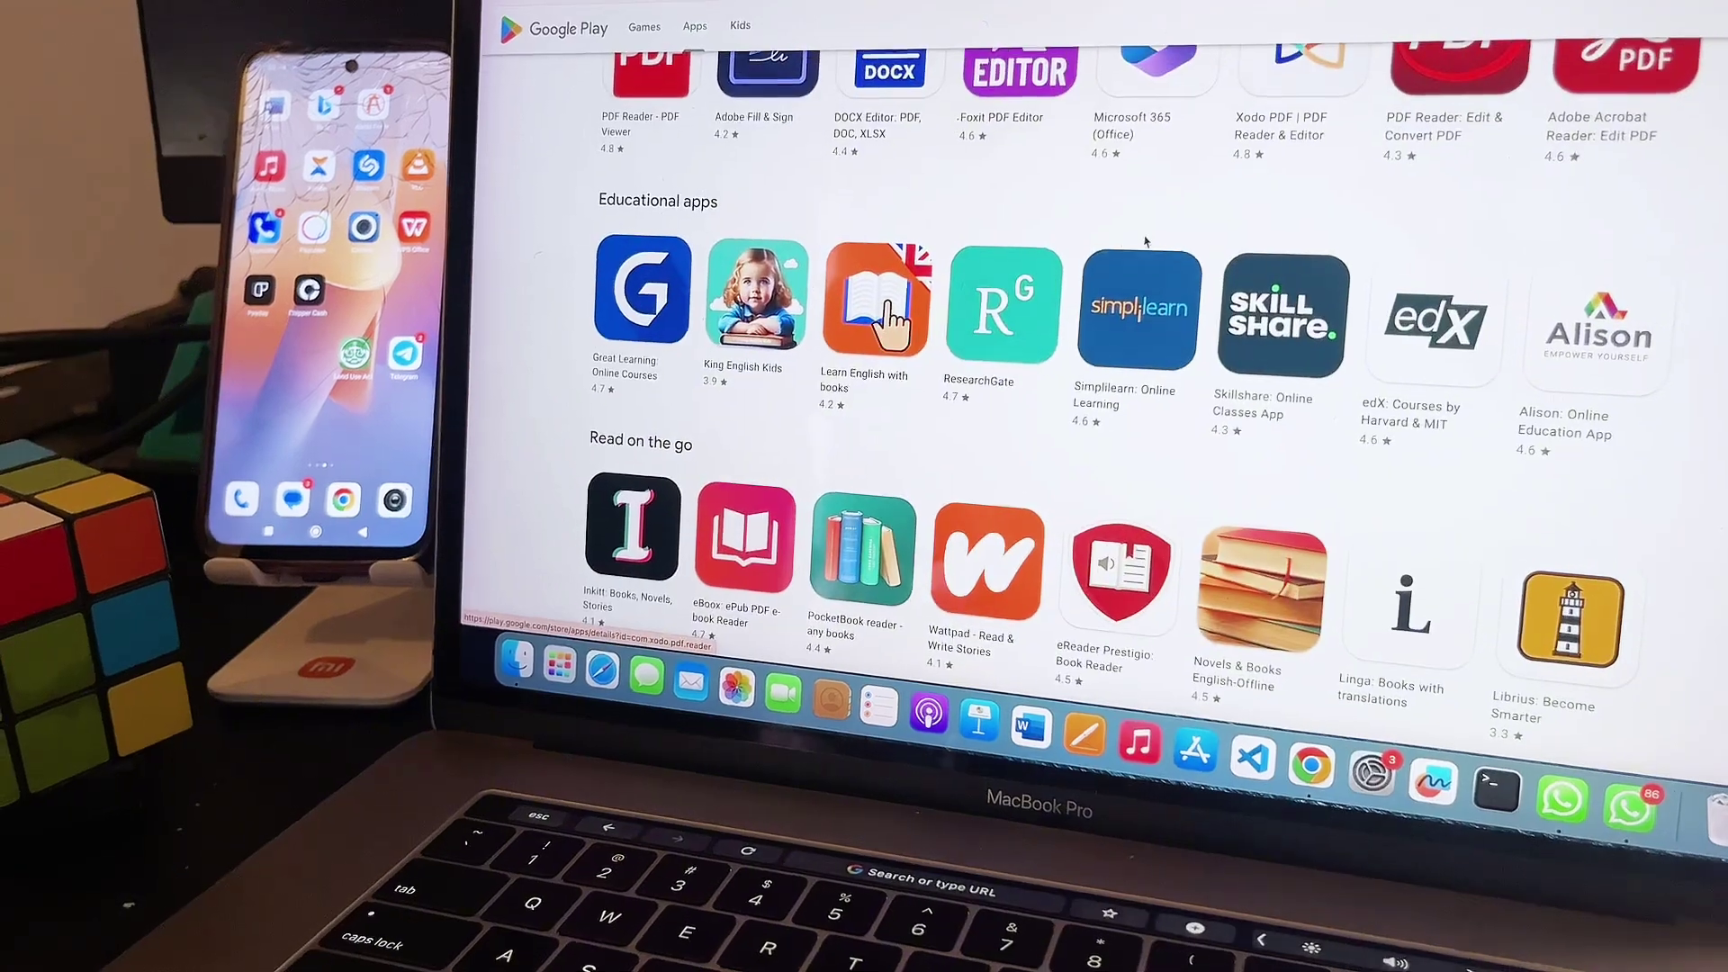
pyautogui.scroll(5, 1138, 242)
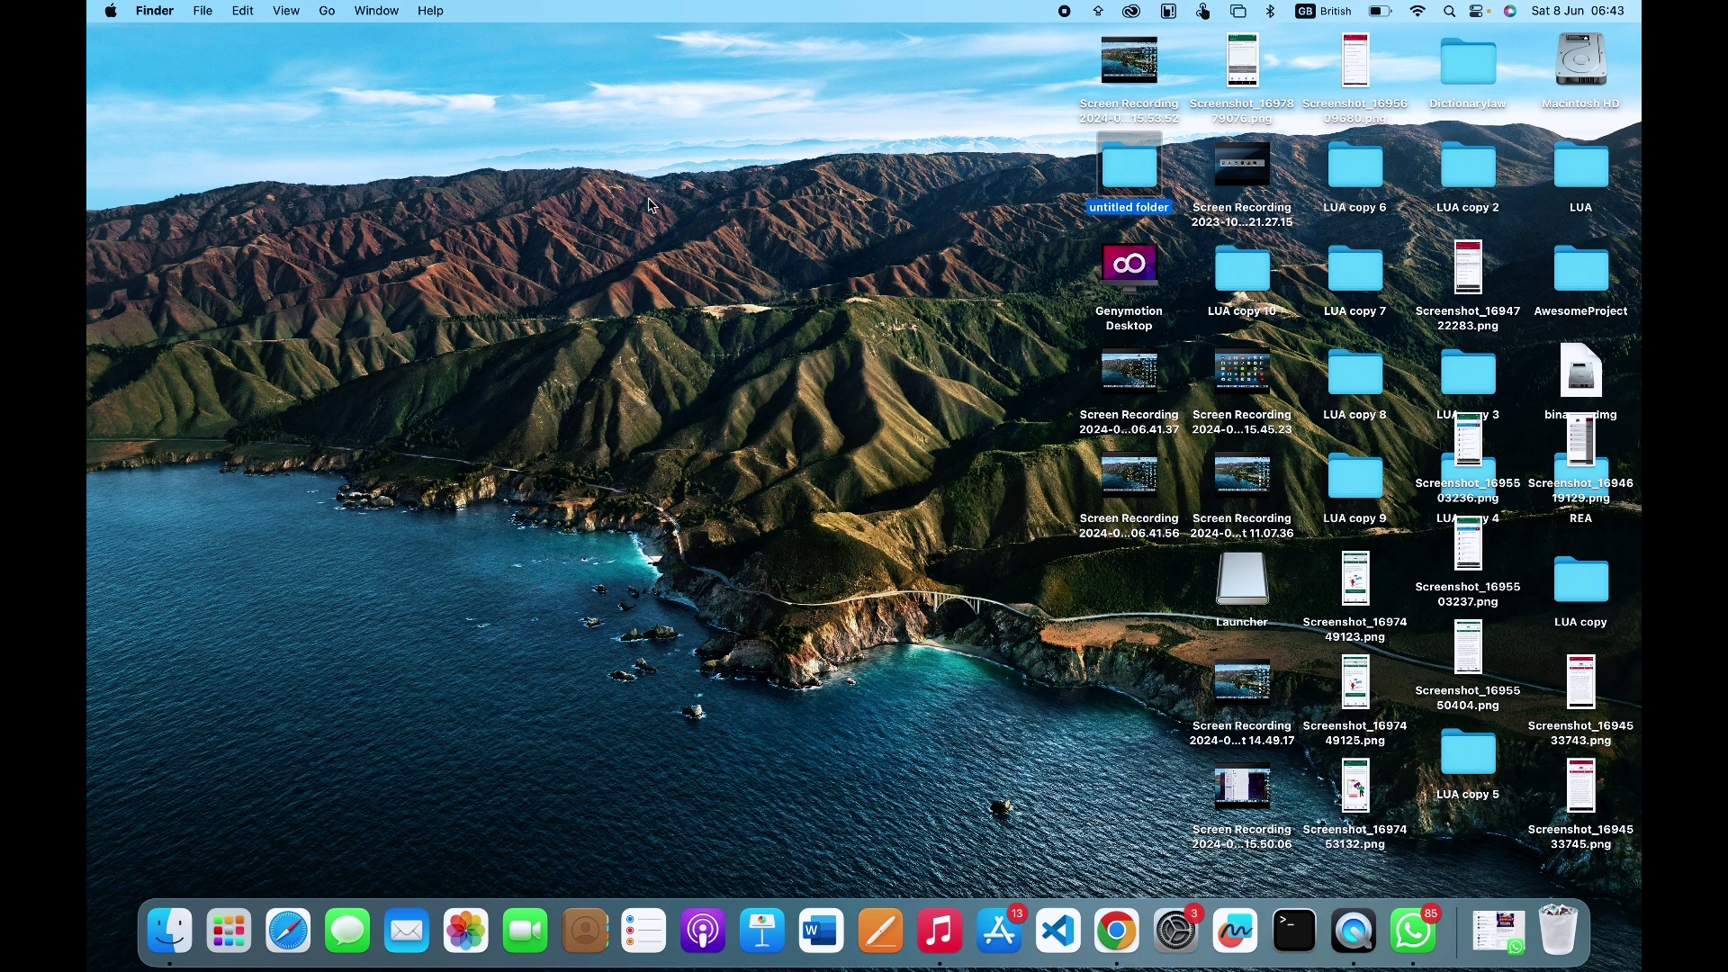
pyautogui.click(1125, 911)
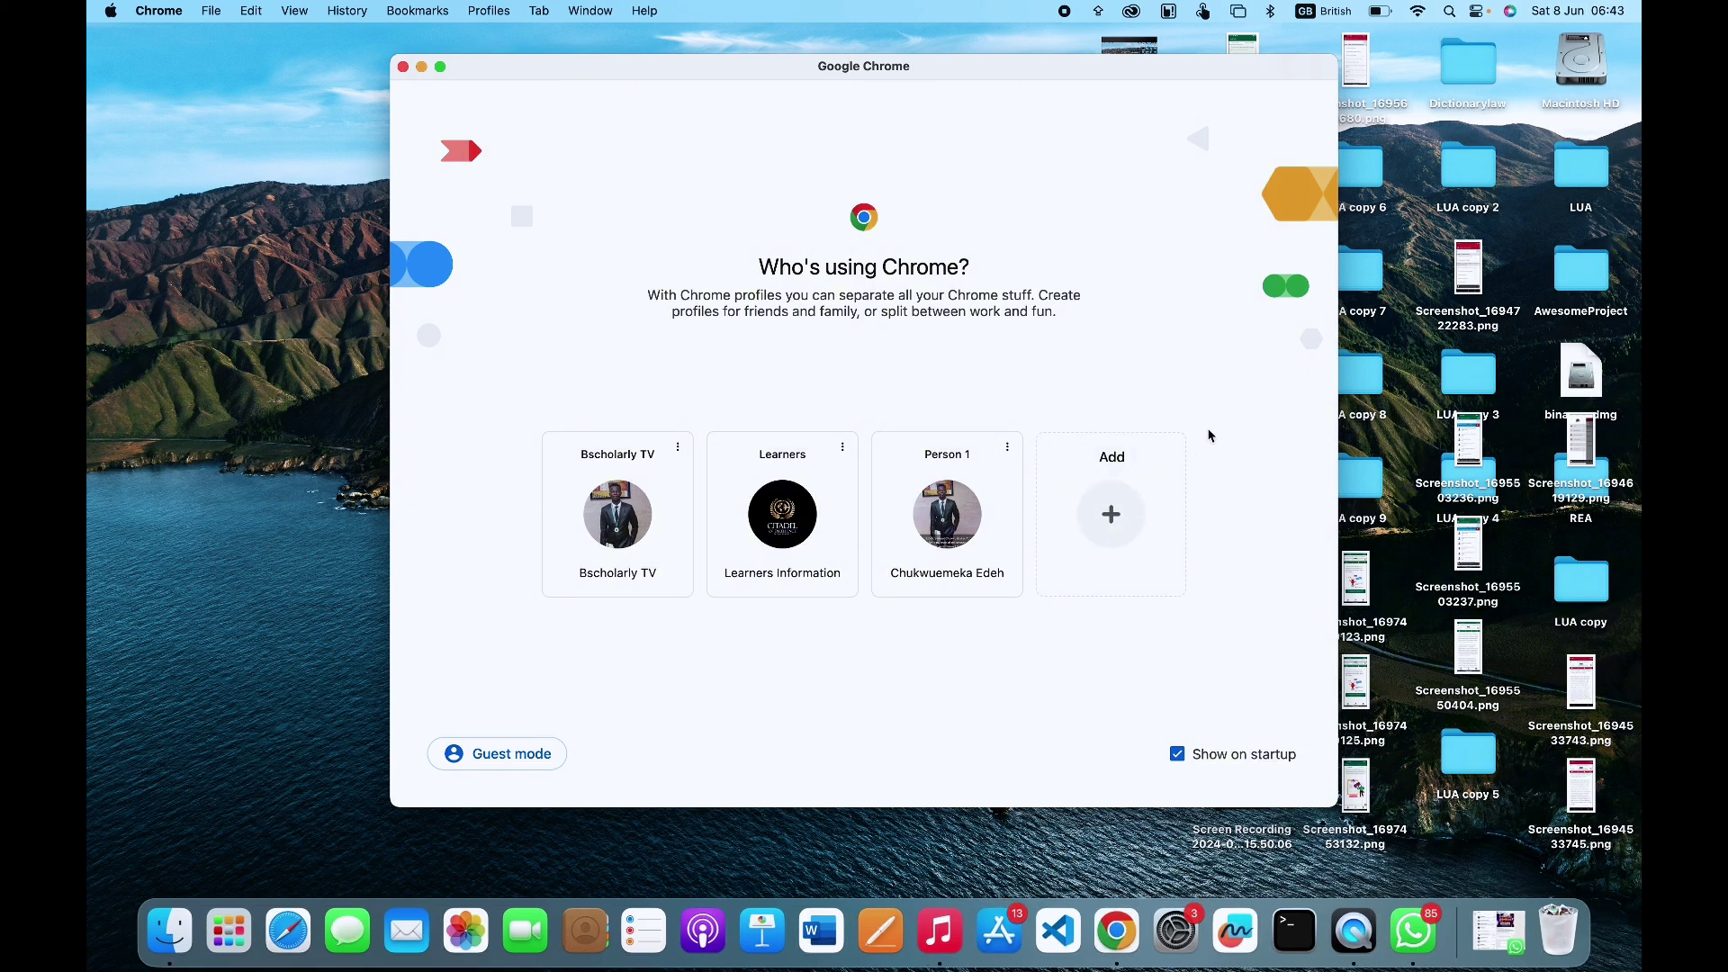
pyautogui.click(636, 514)
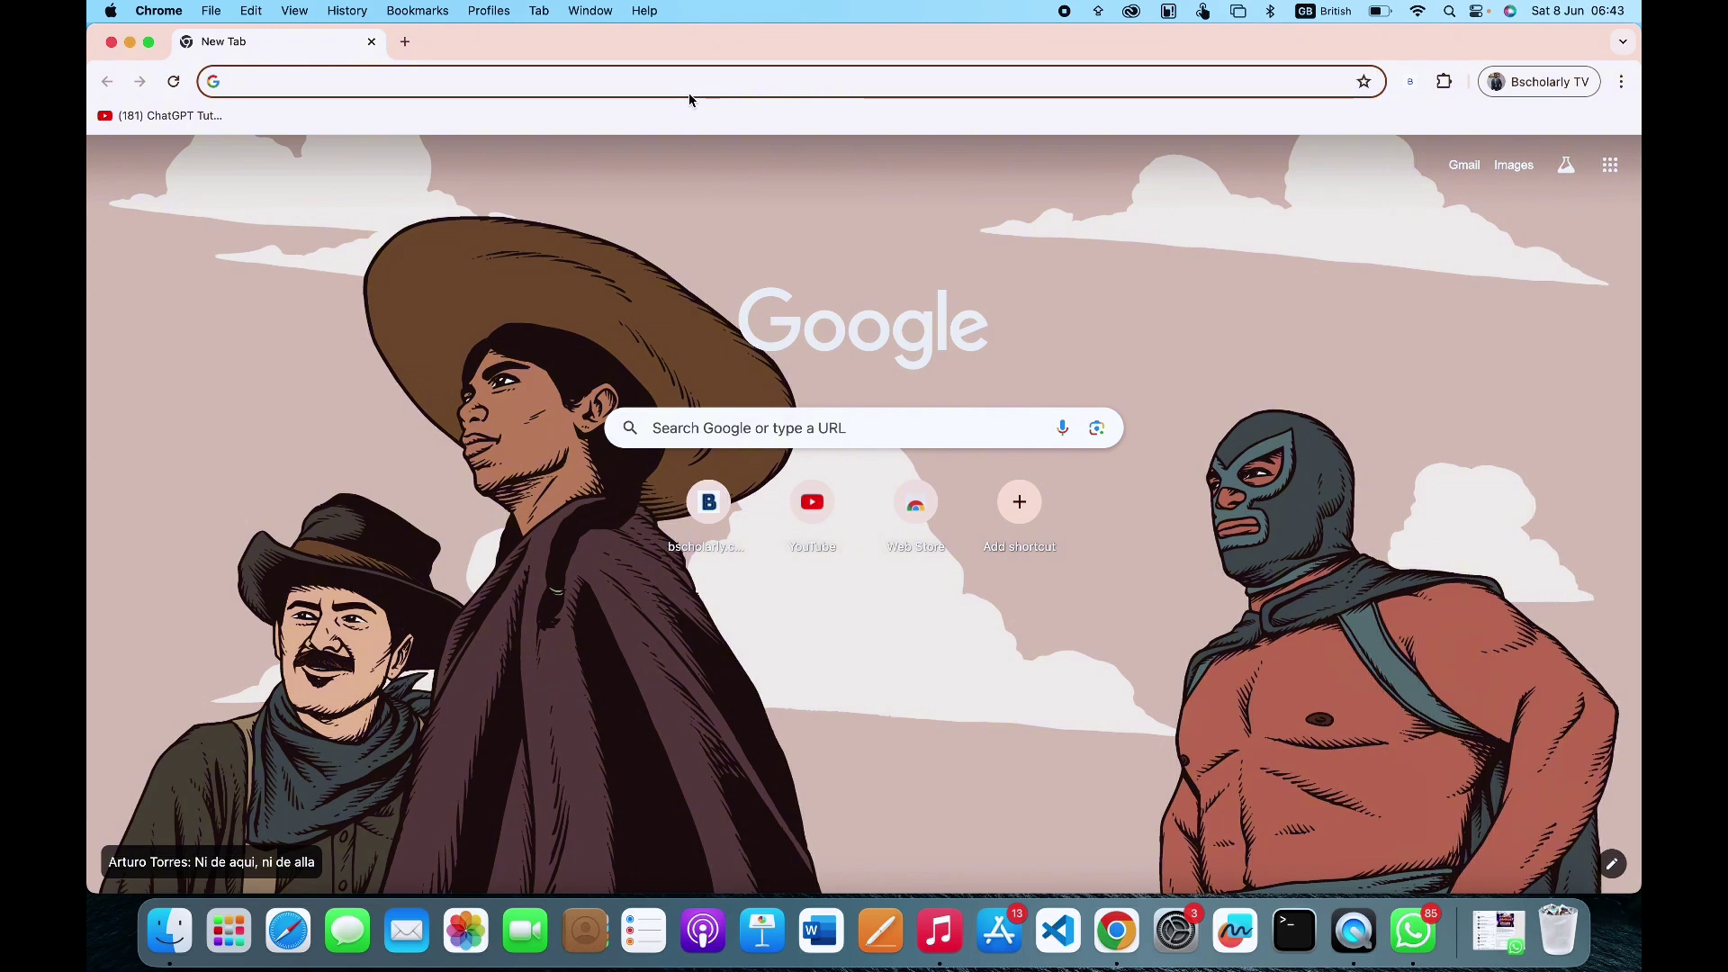
pyautogui.click(689, 85)
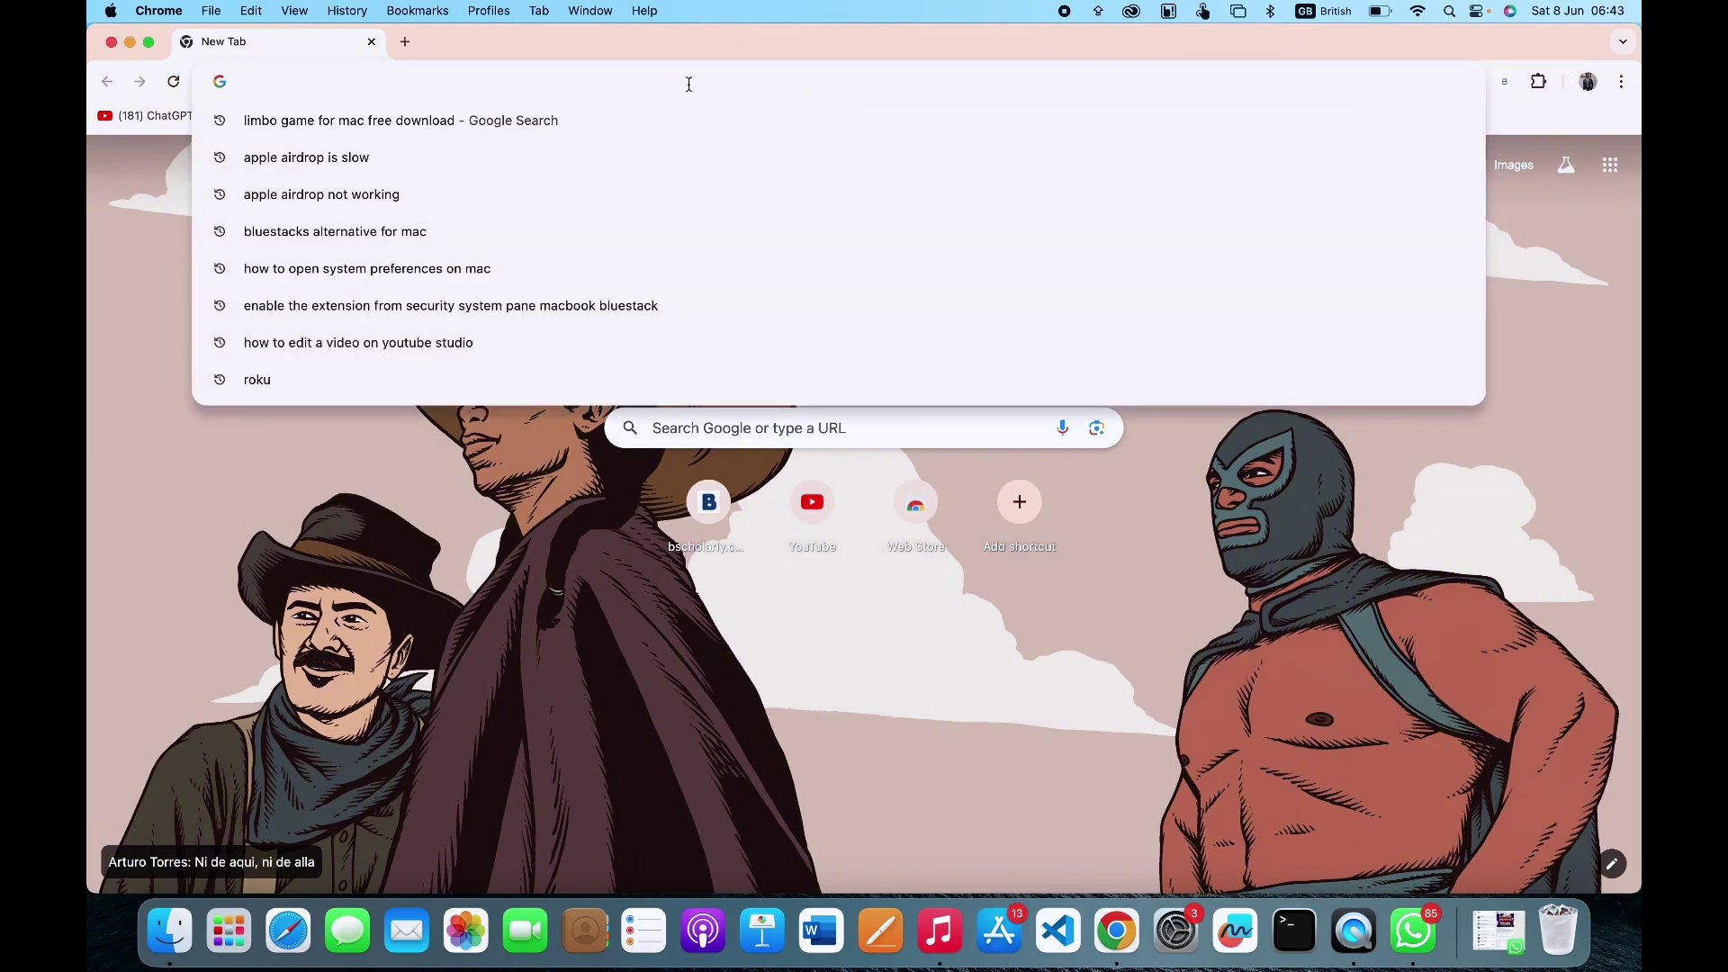
pyautogui.write('g')
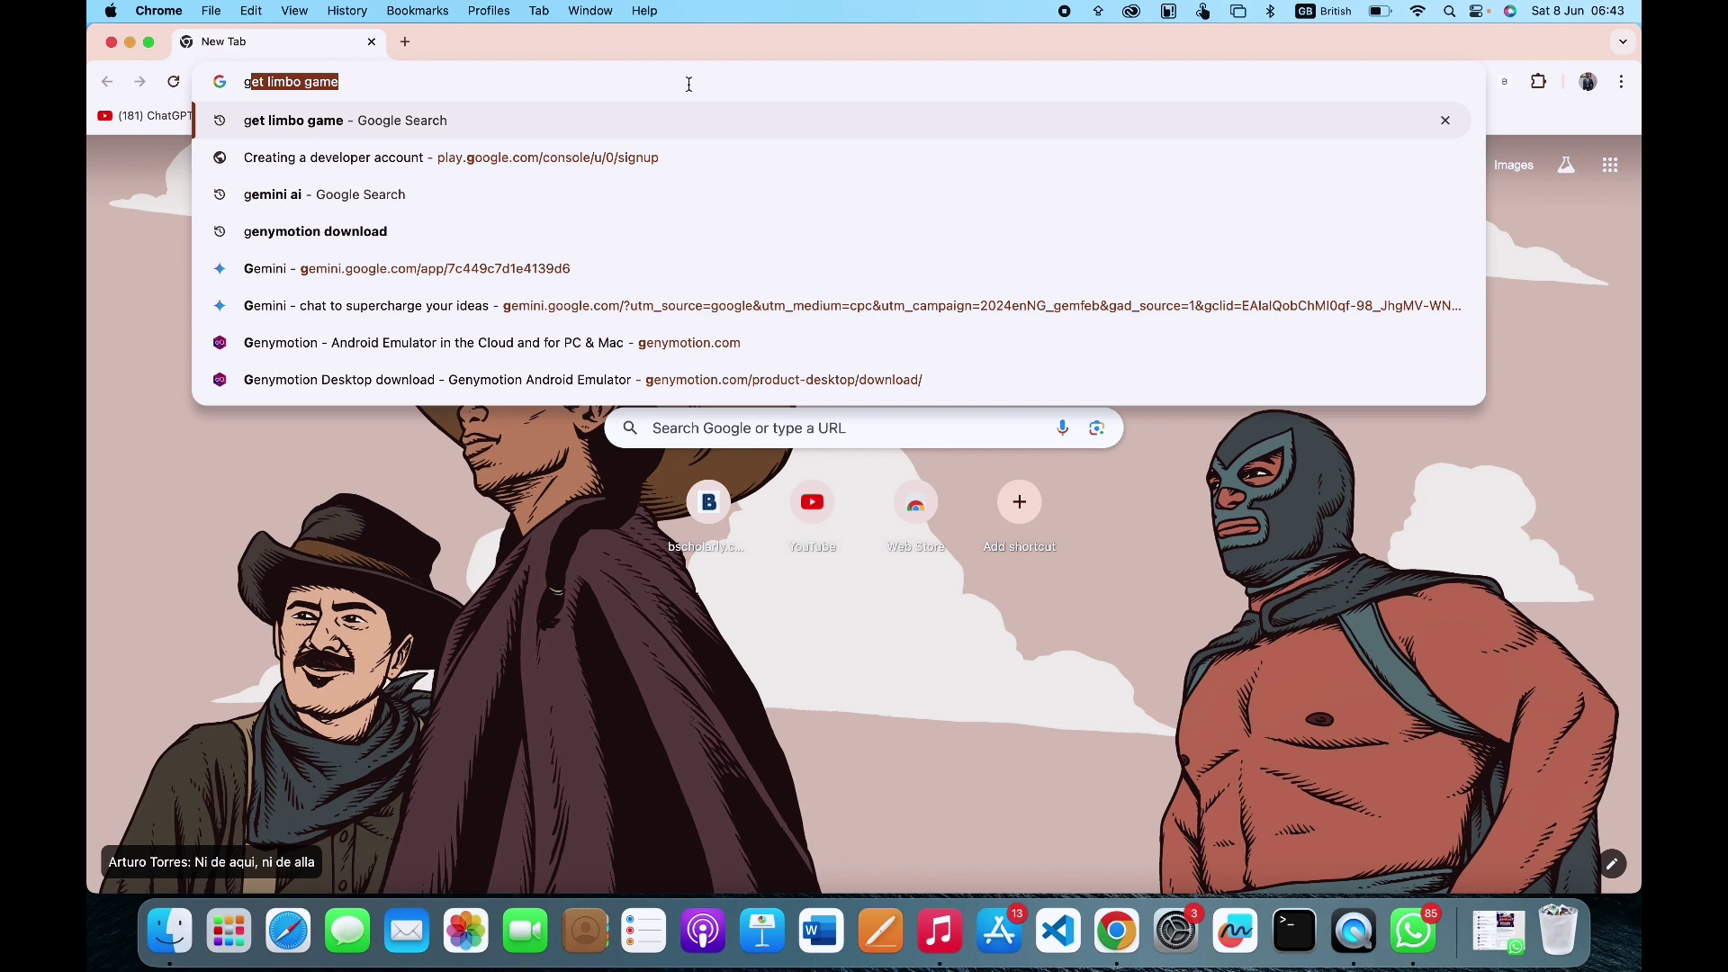
pyautogui.write('en')
# Search 'genymotion download' and download the macOS installer genymotion-3.7.1.dmg from Genymotion's page.
pyautogui.press('Return')
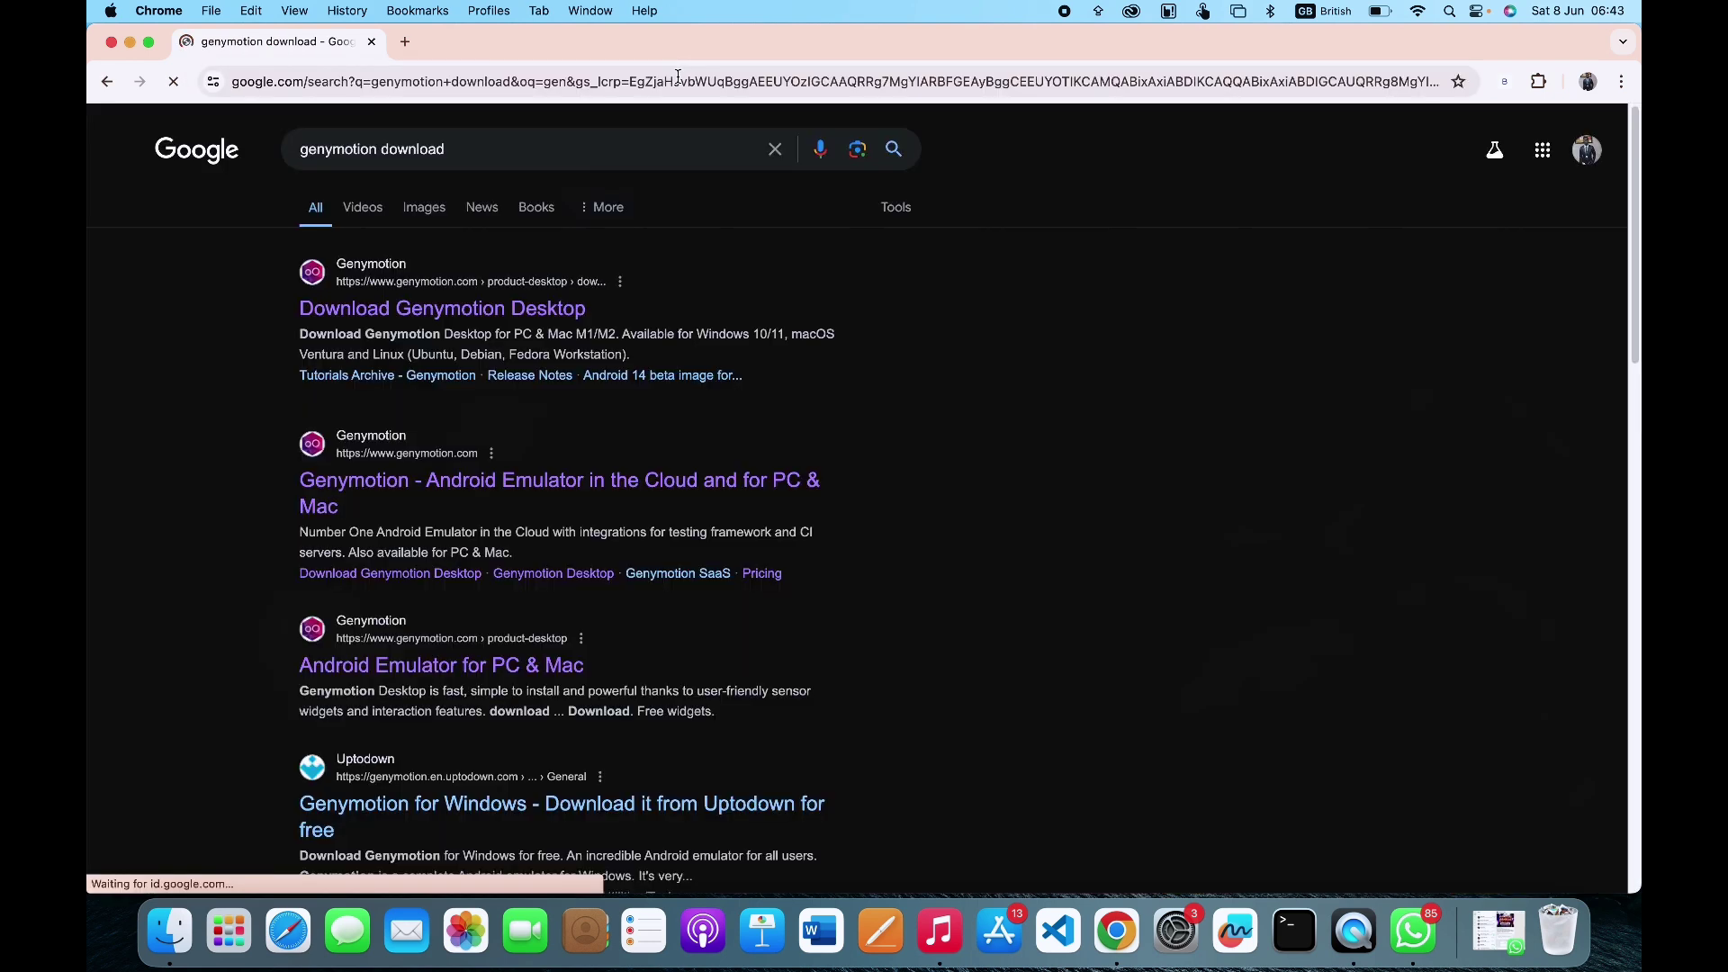
pyautogui.click(494, 310)
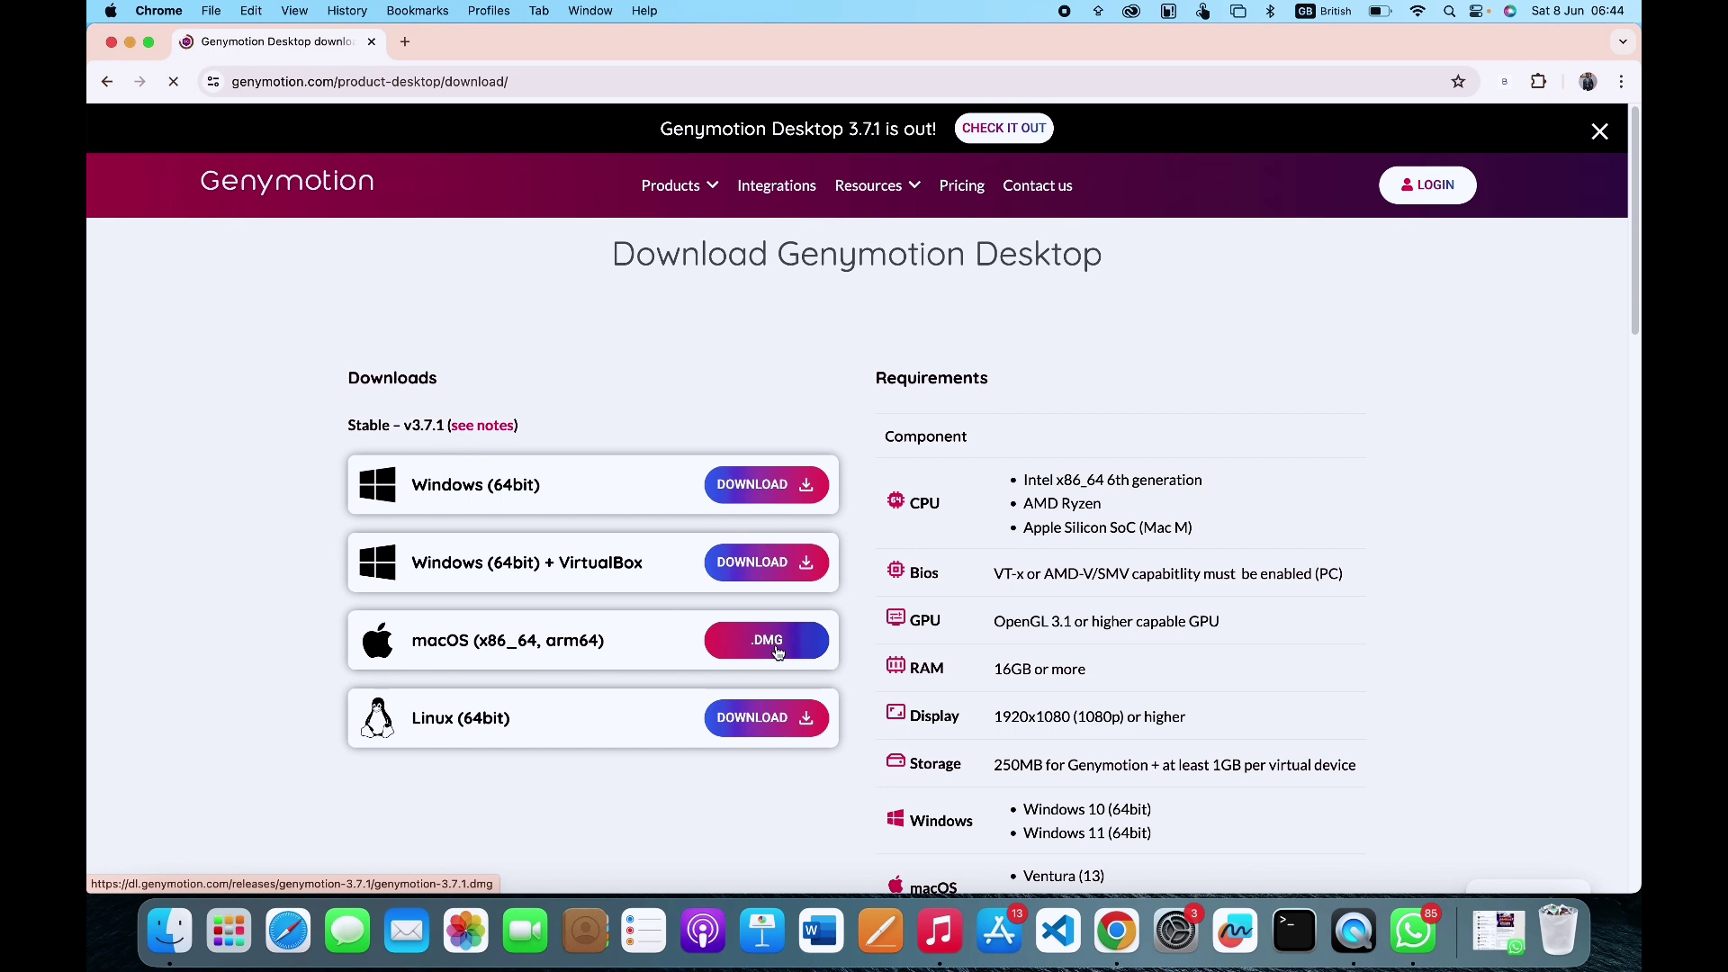
pyautogui.click(779, 650)
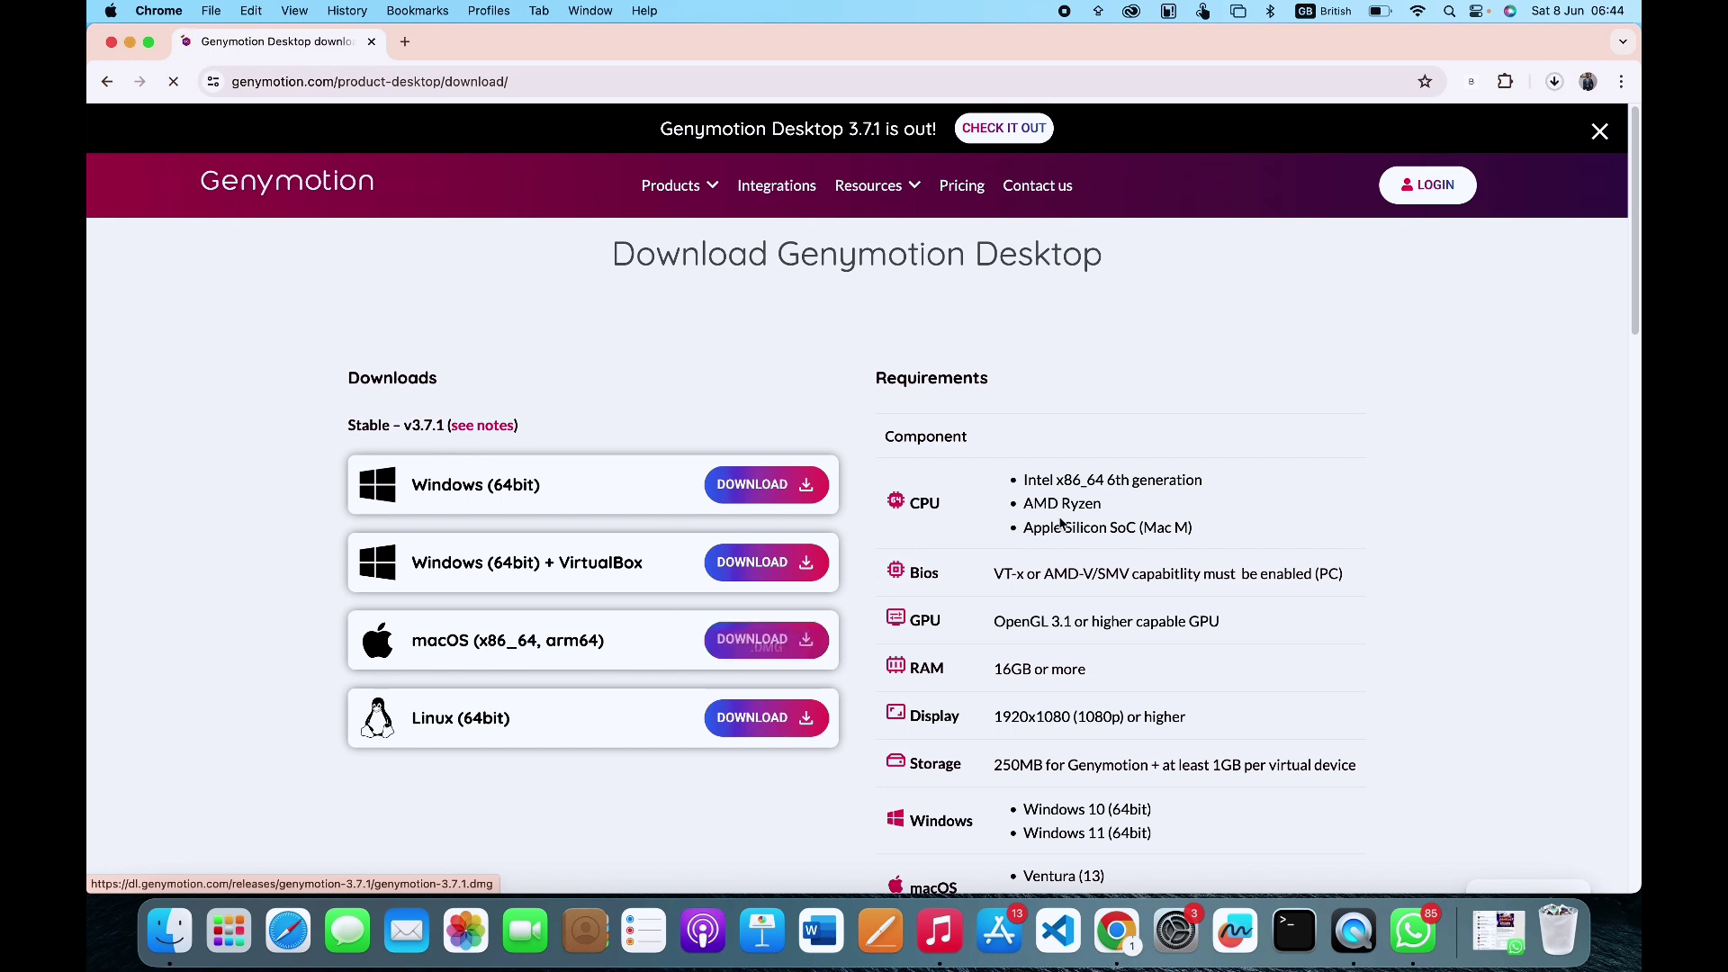
pyautogui.click(1556, 84)
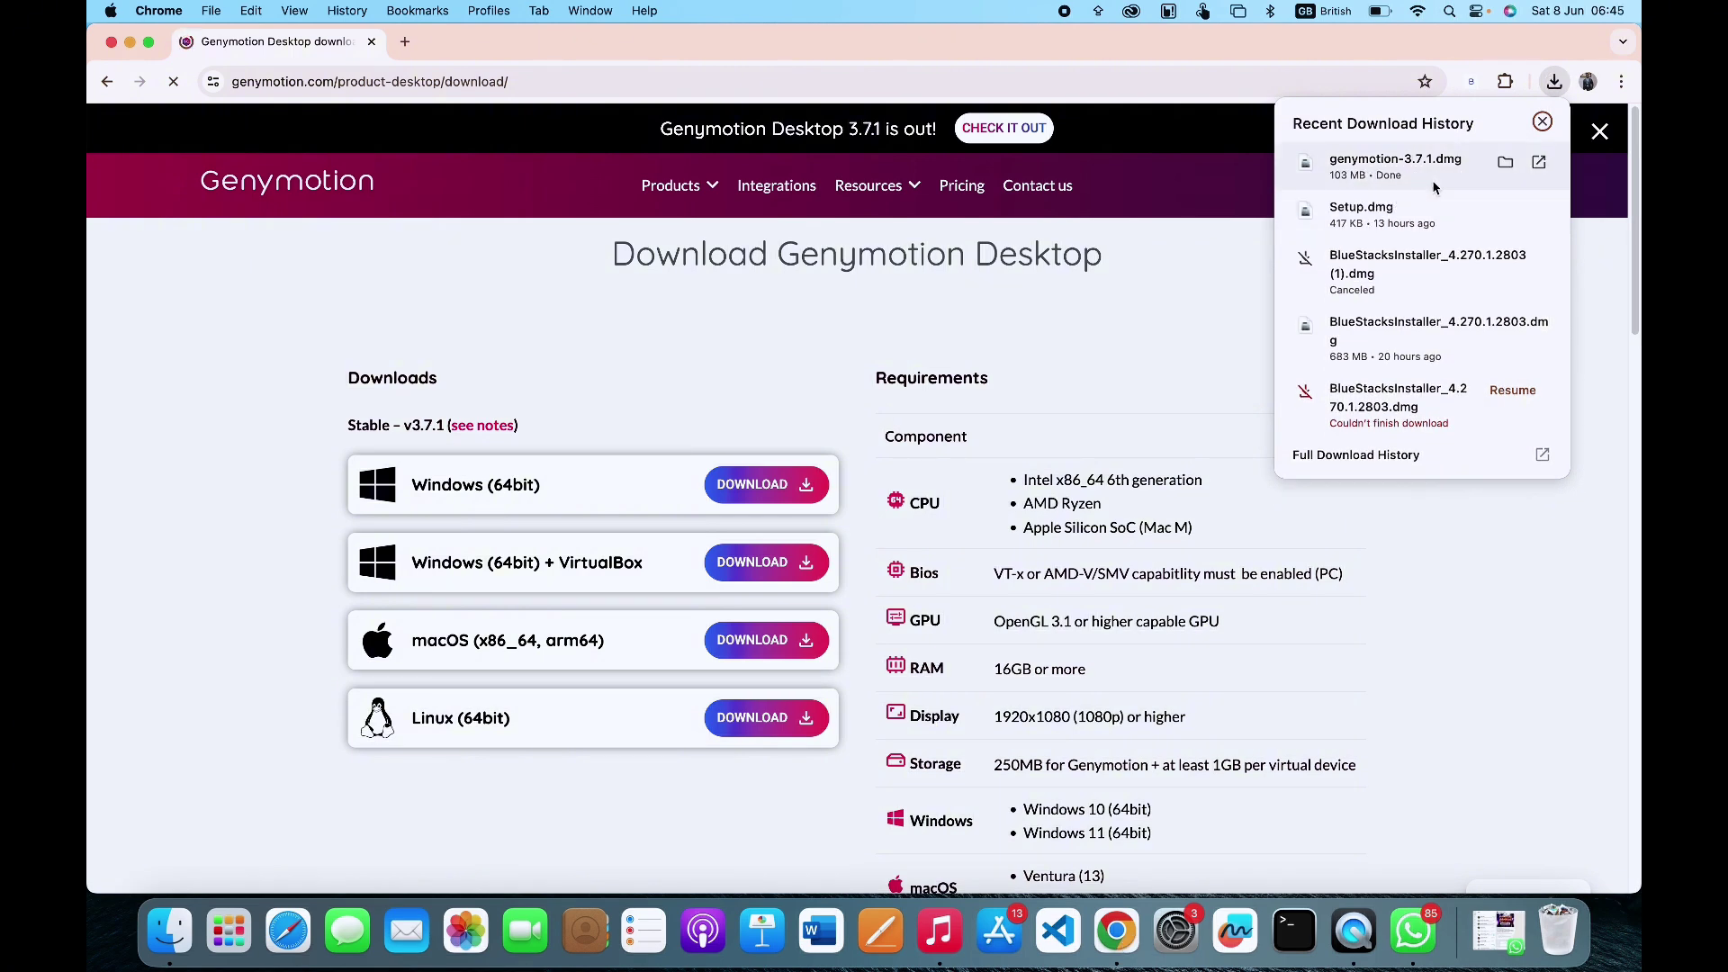
pyautogui.click(1508, 164)
# Reveal genymotion-3.7.1.dmg in Finder, drag it into Applications, and select it there.
pyautogui.click(1509, 164)
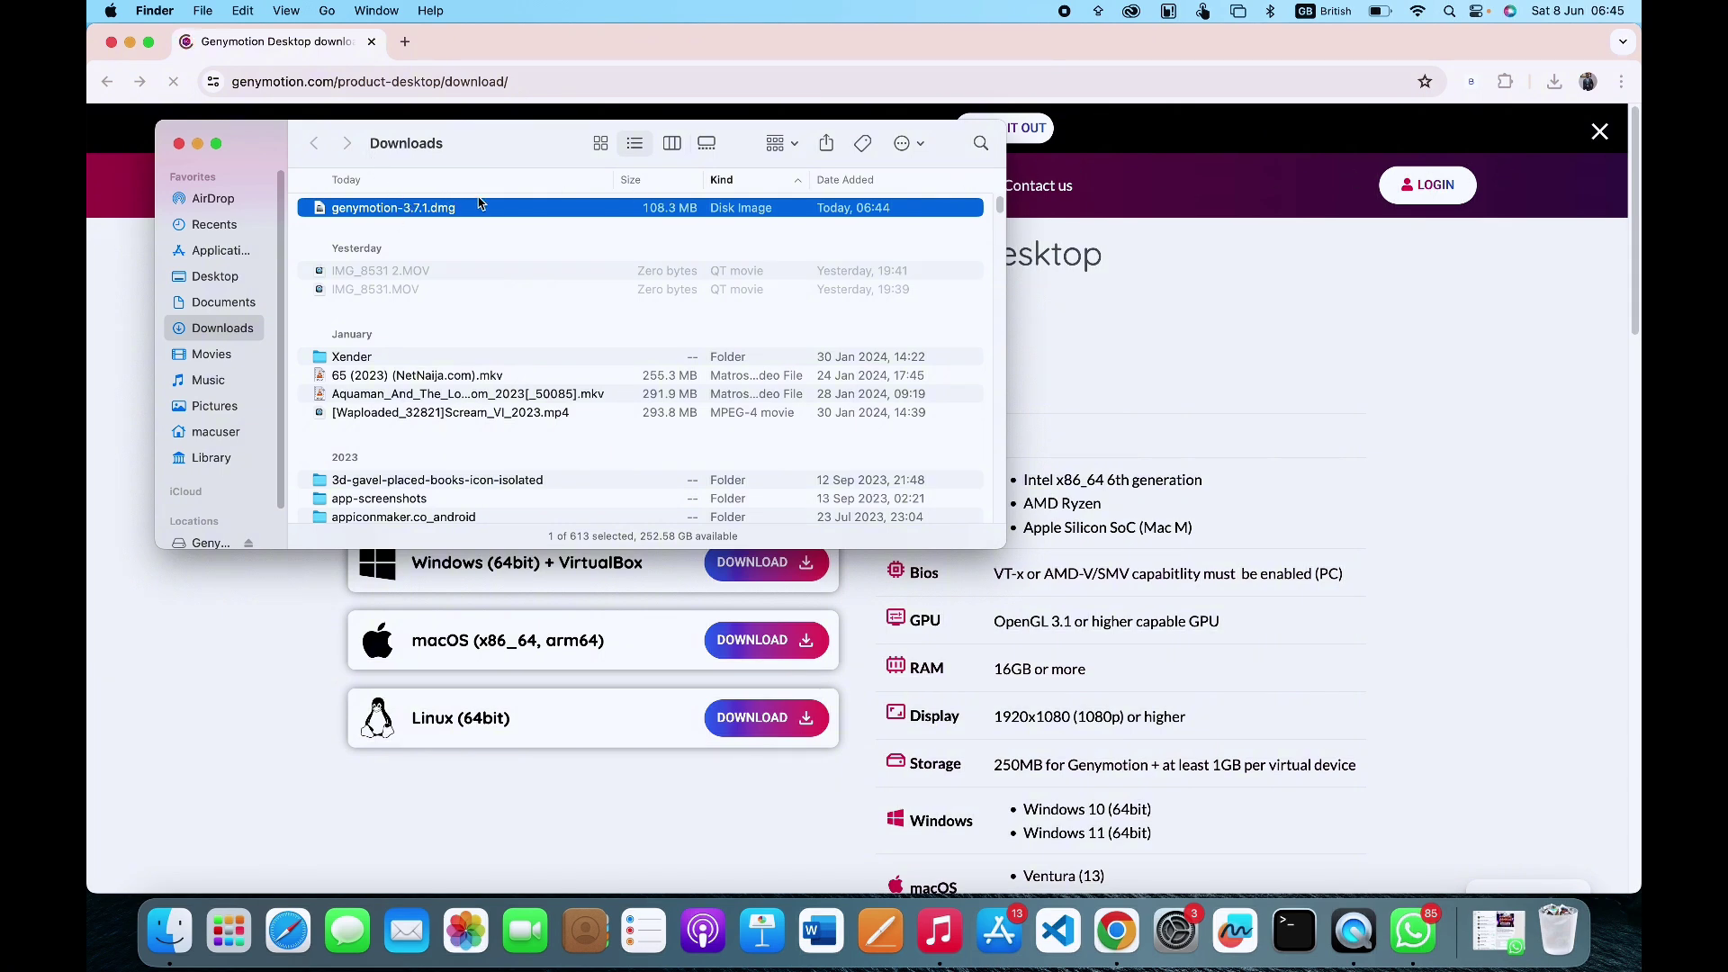
pyautogui.moveTo(475, 209); pyautogui.dragTo(262, 255)
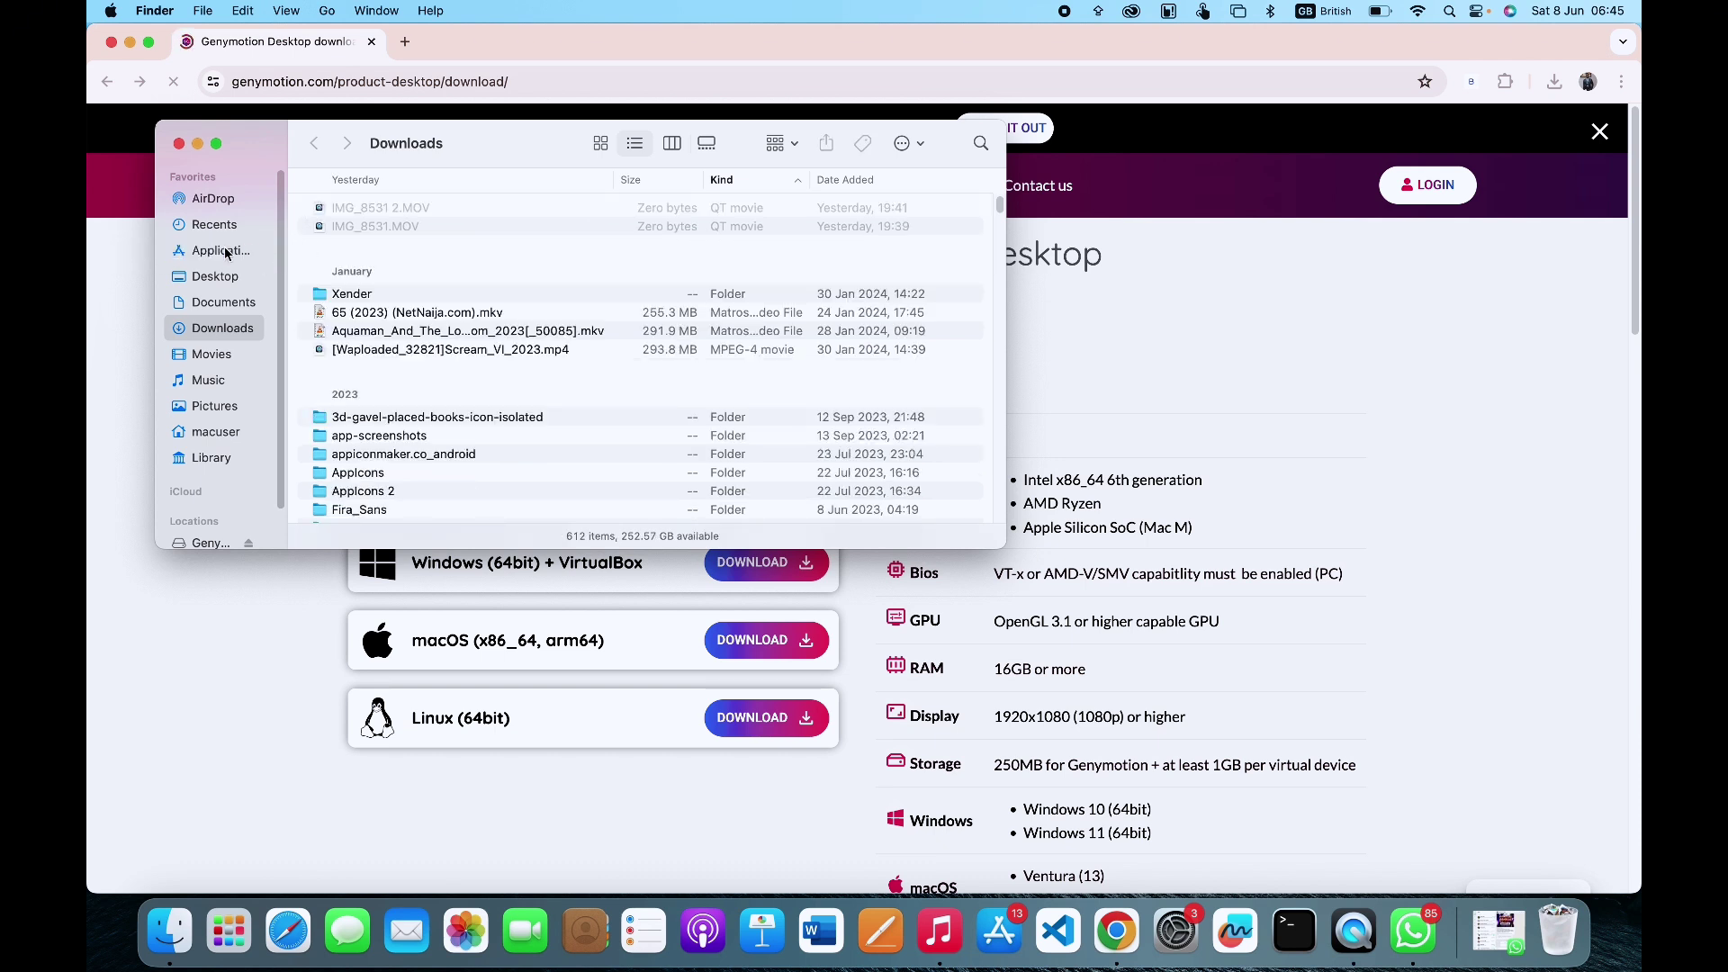
pyautogui.click(226, 253)
pyautogui.press('Down')
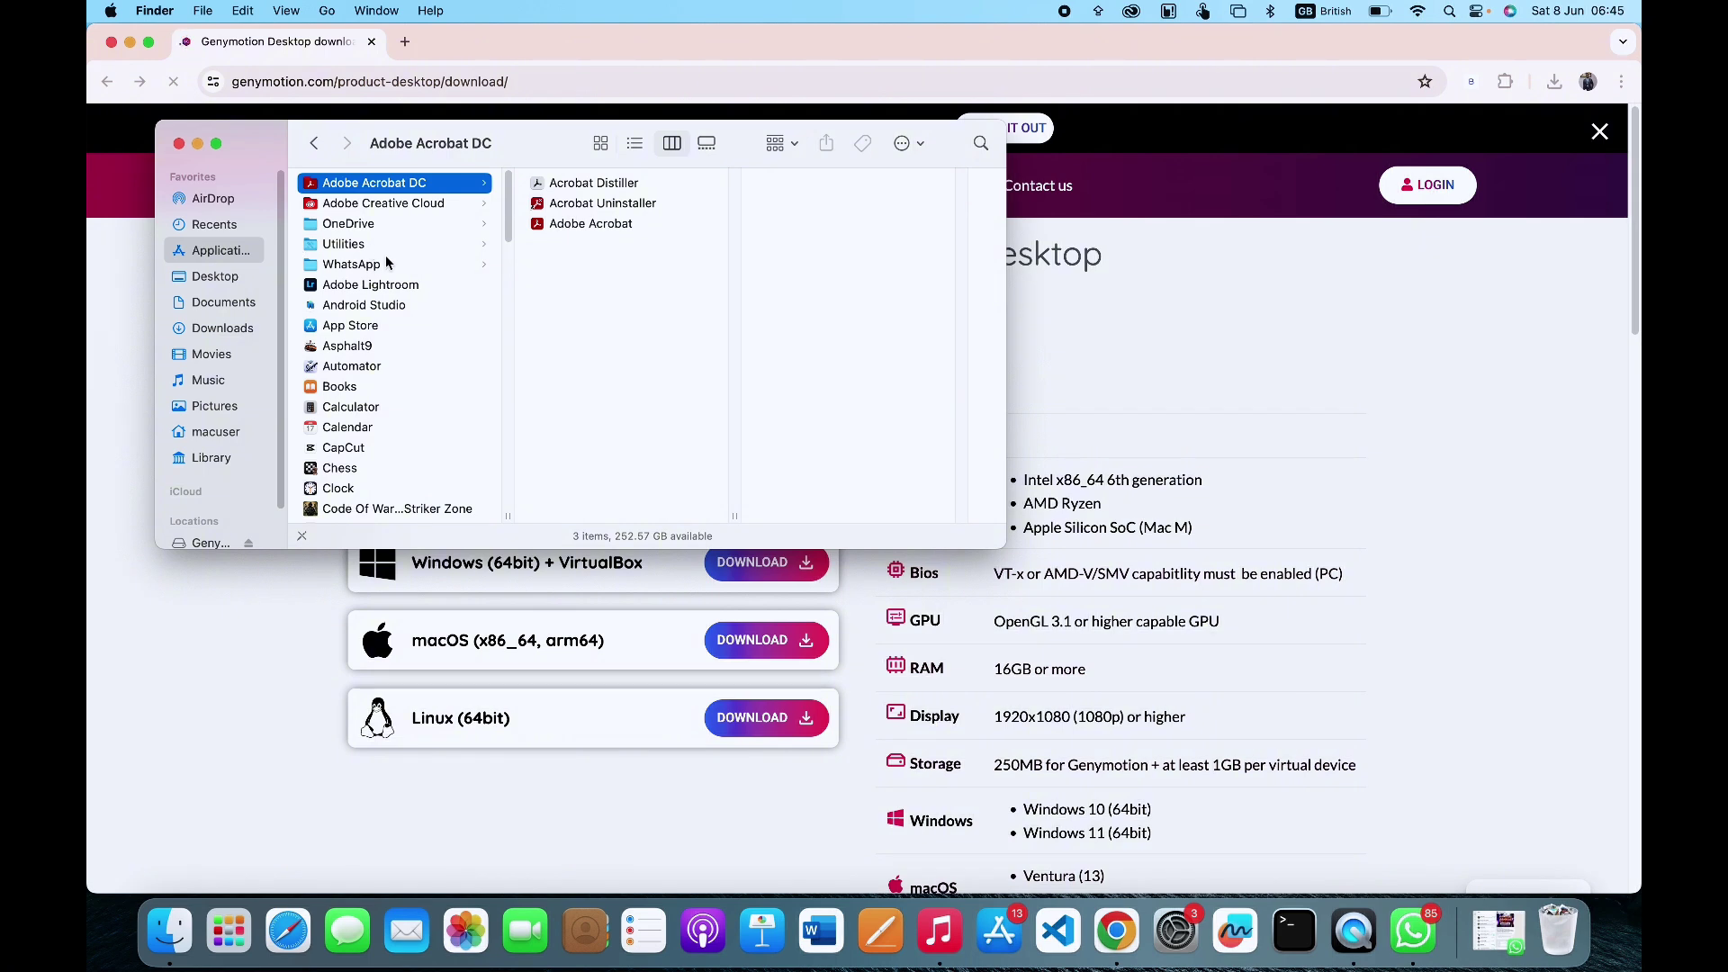
pyautogui.scroll(-5, 387, 261)
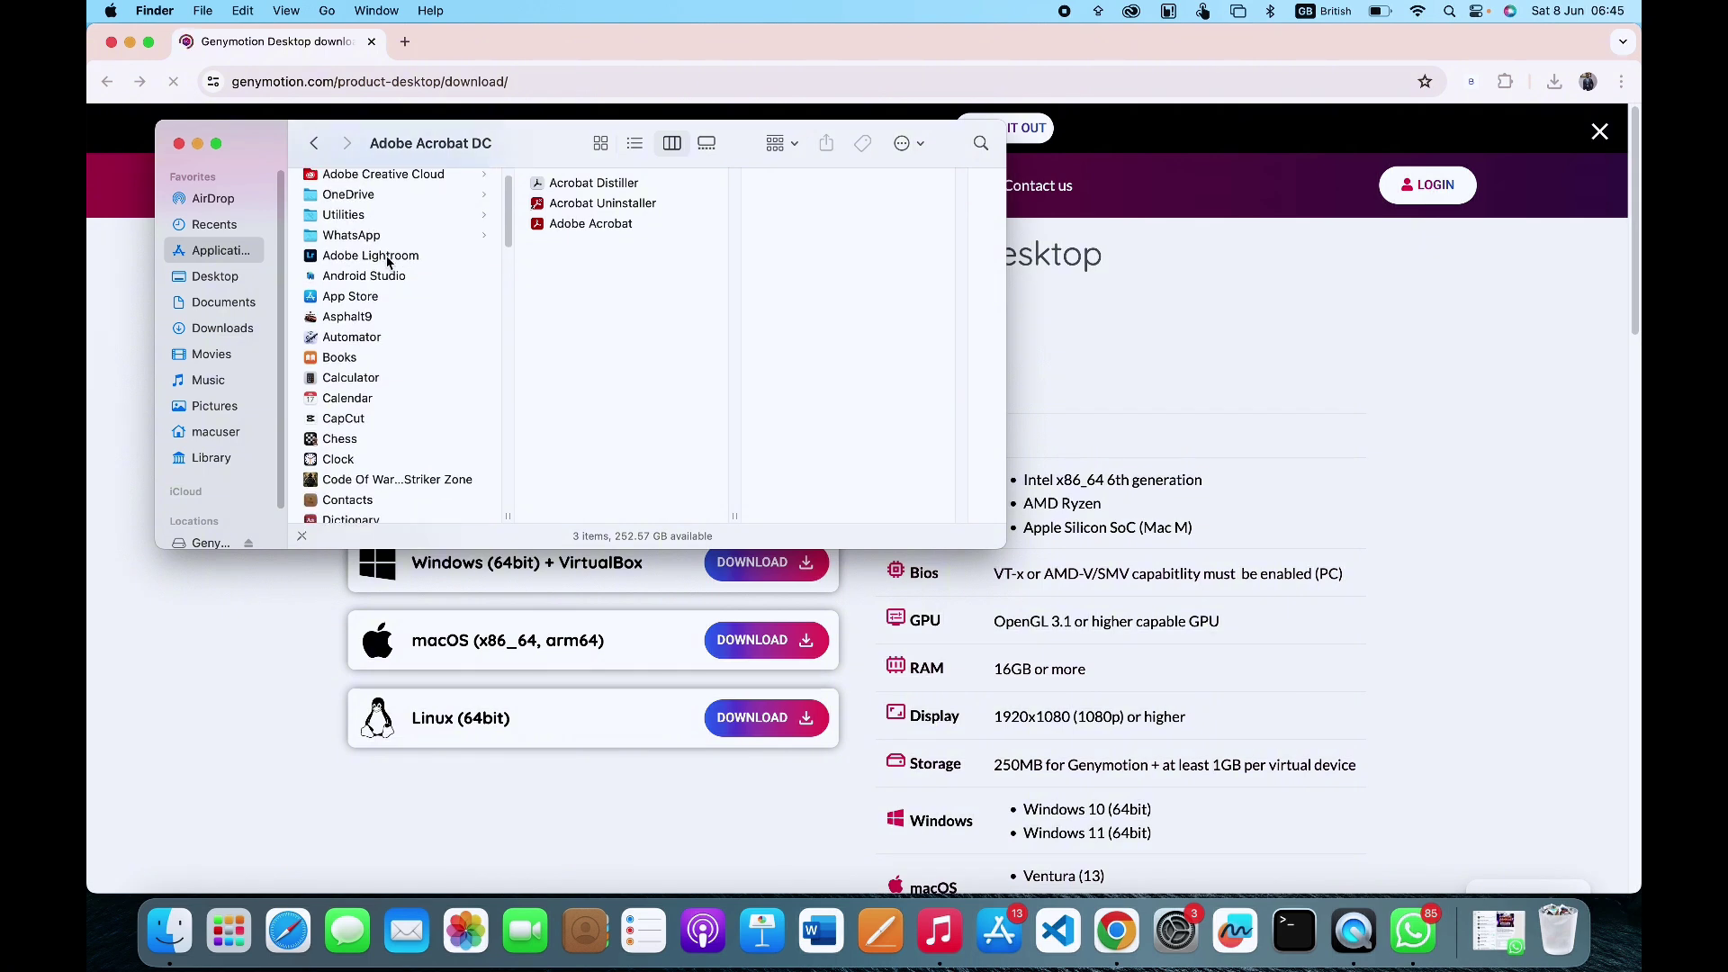
pyautogui.scroll(-10, 385, 255)
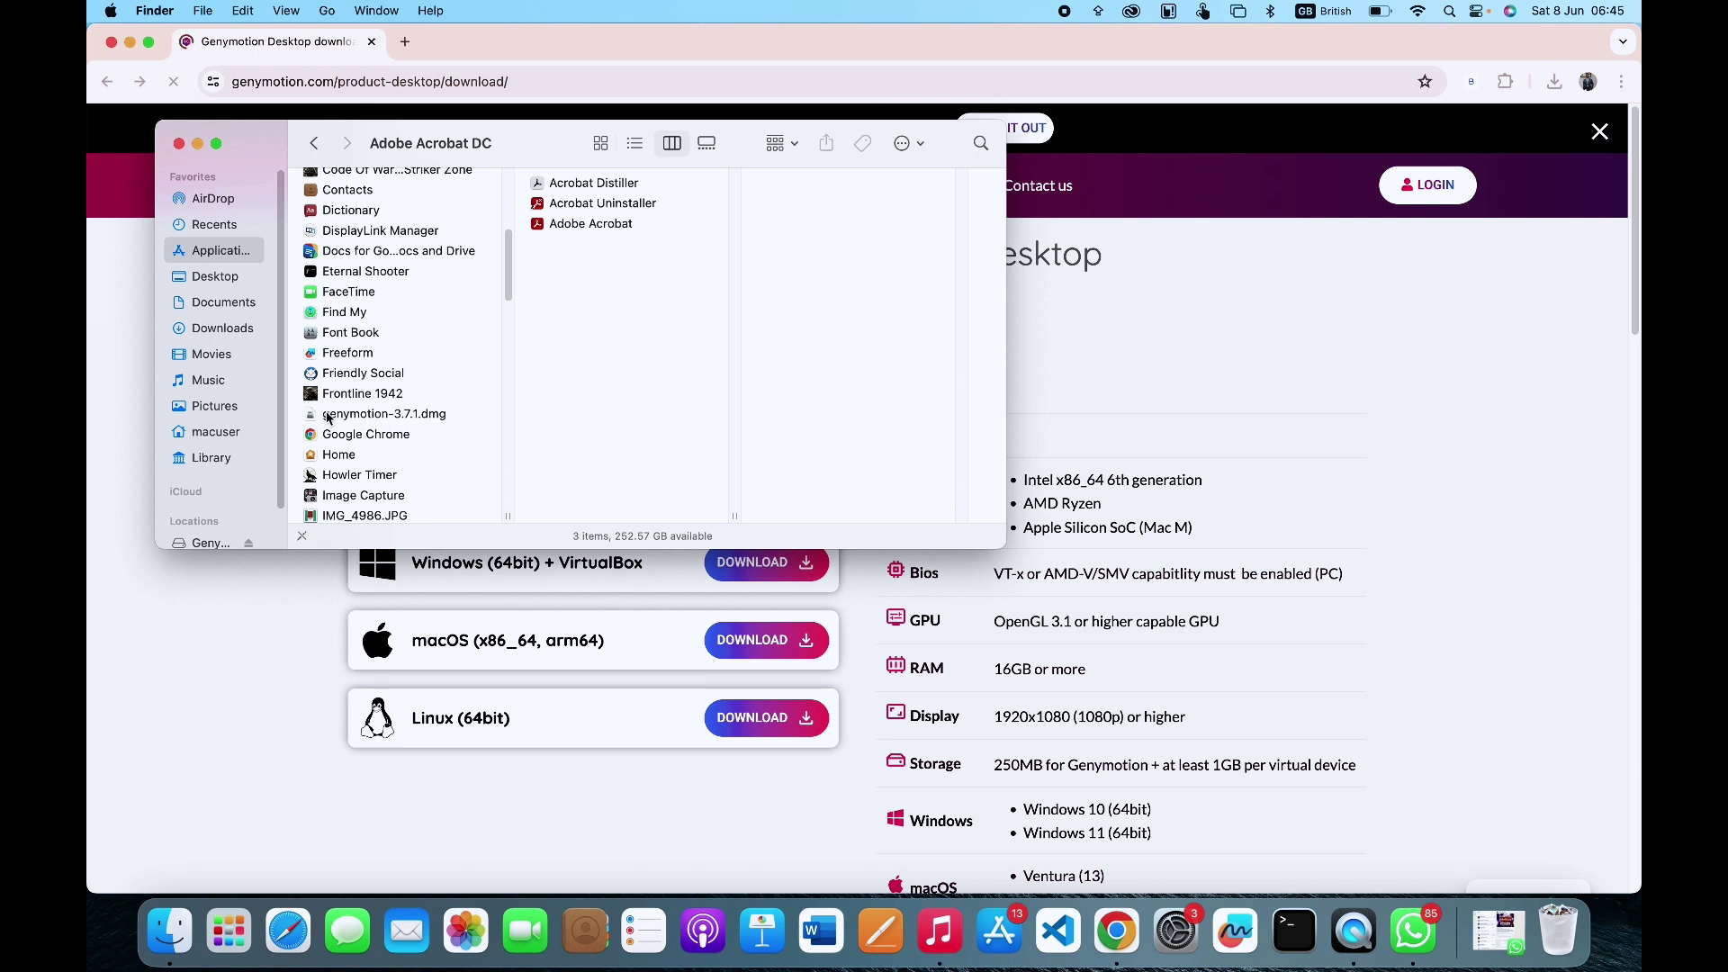
pyautogui.click(369, 415)
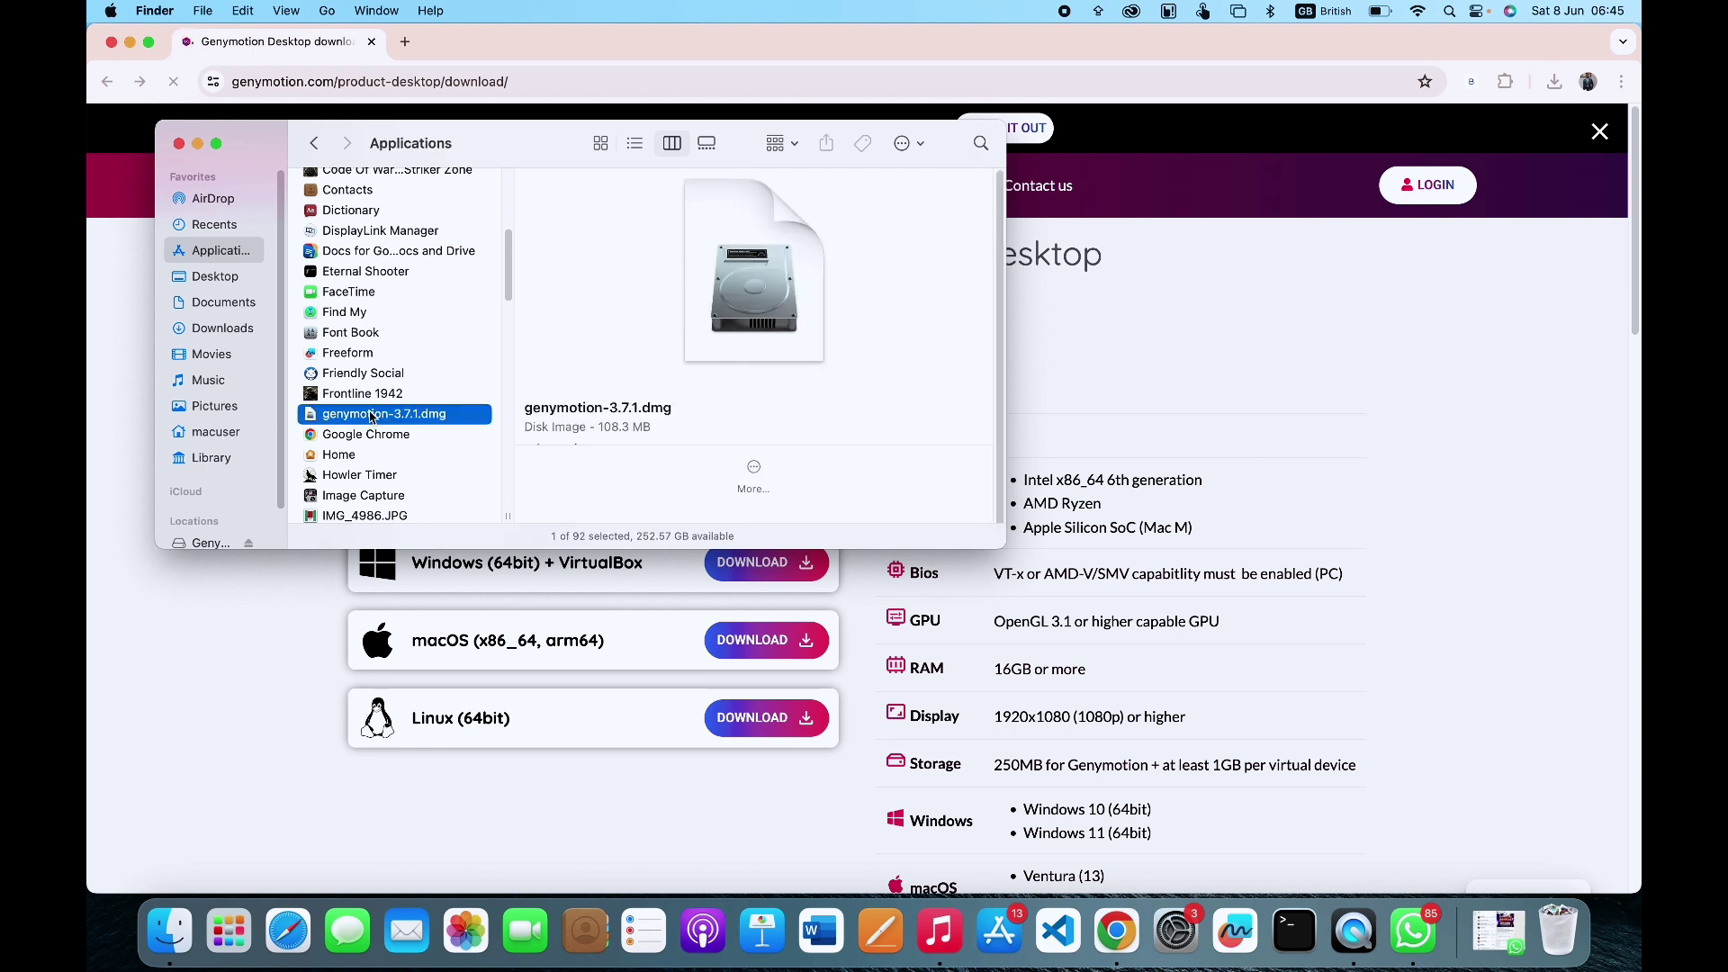
pyautogui.click(371, 414)
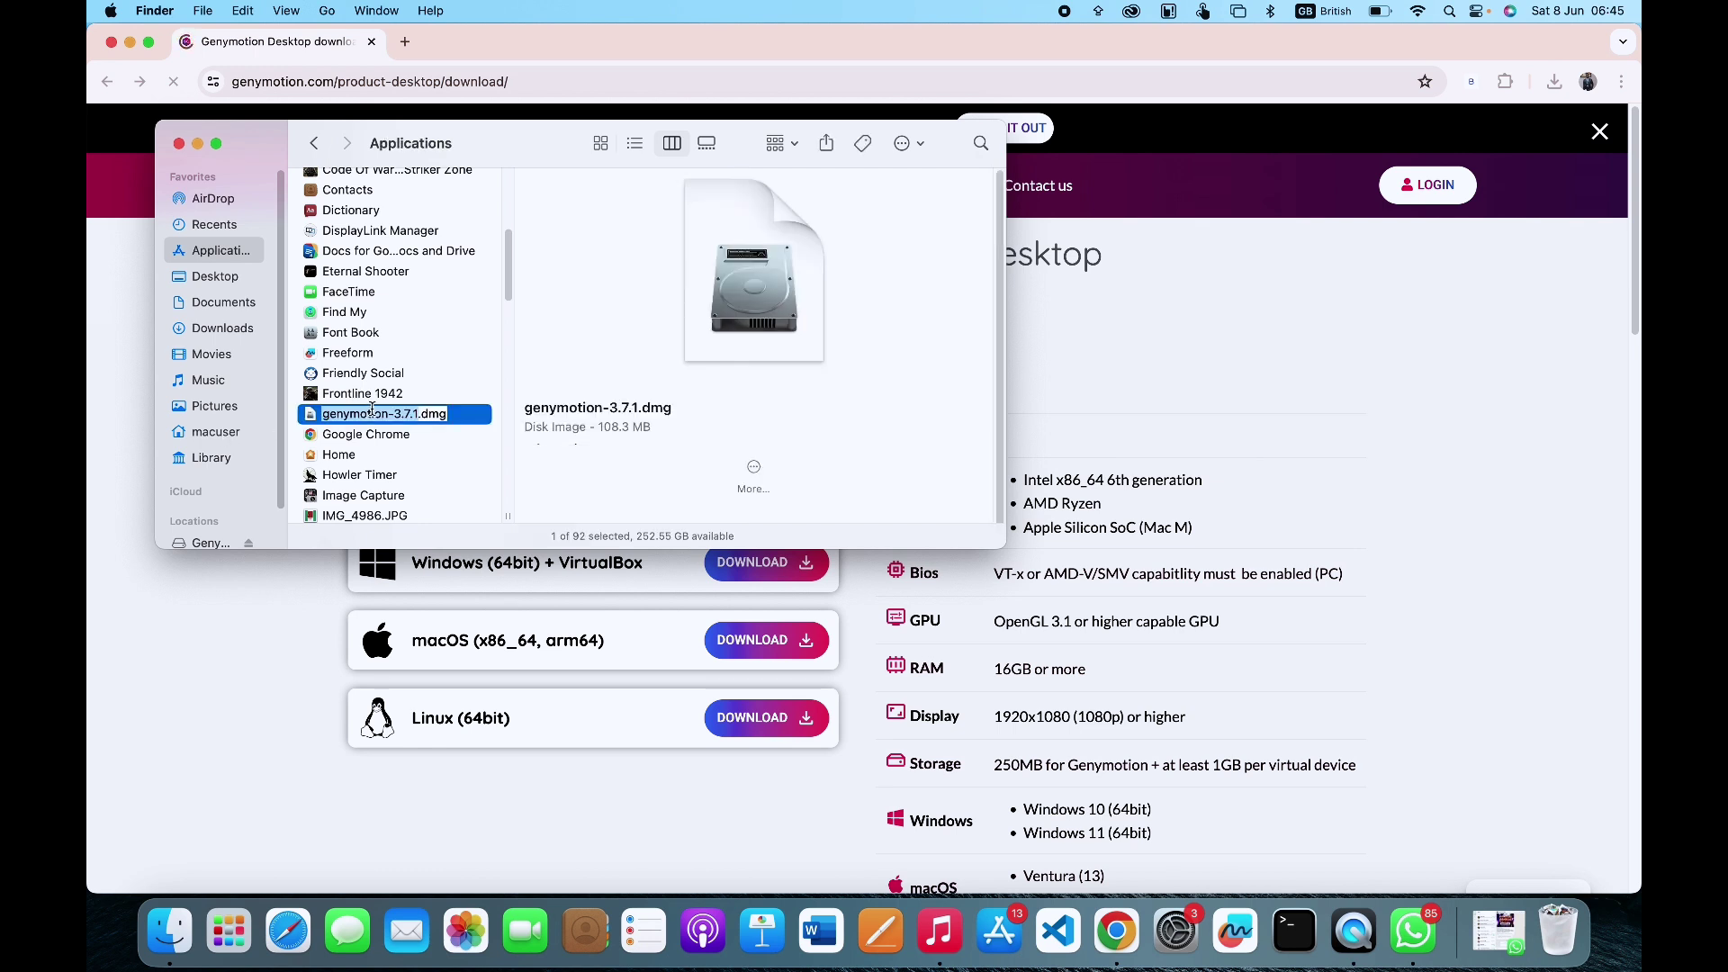
pyautogui.click(484, 422)
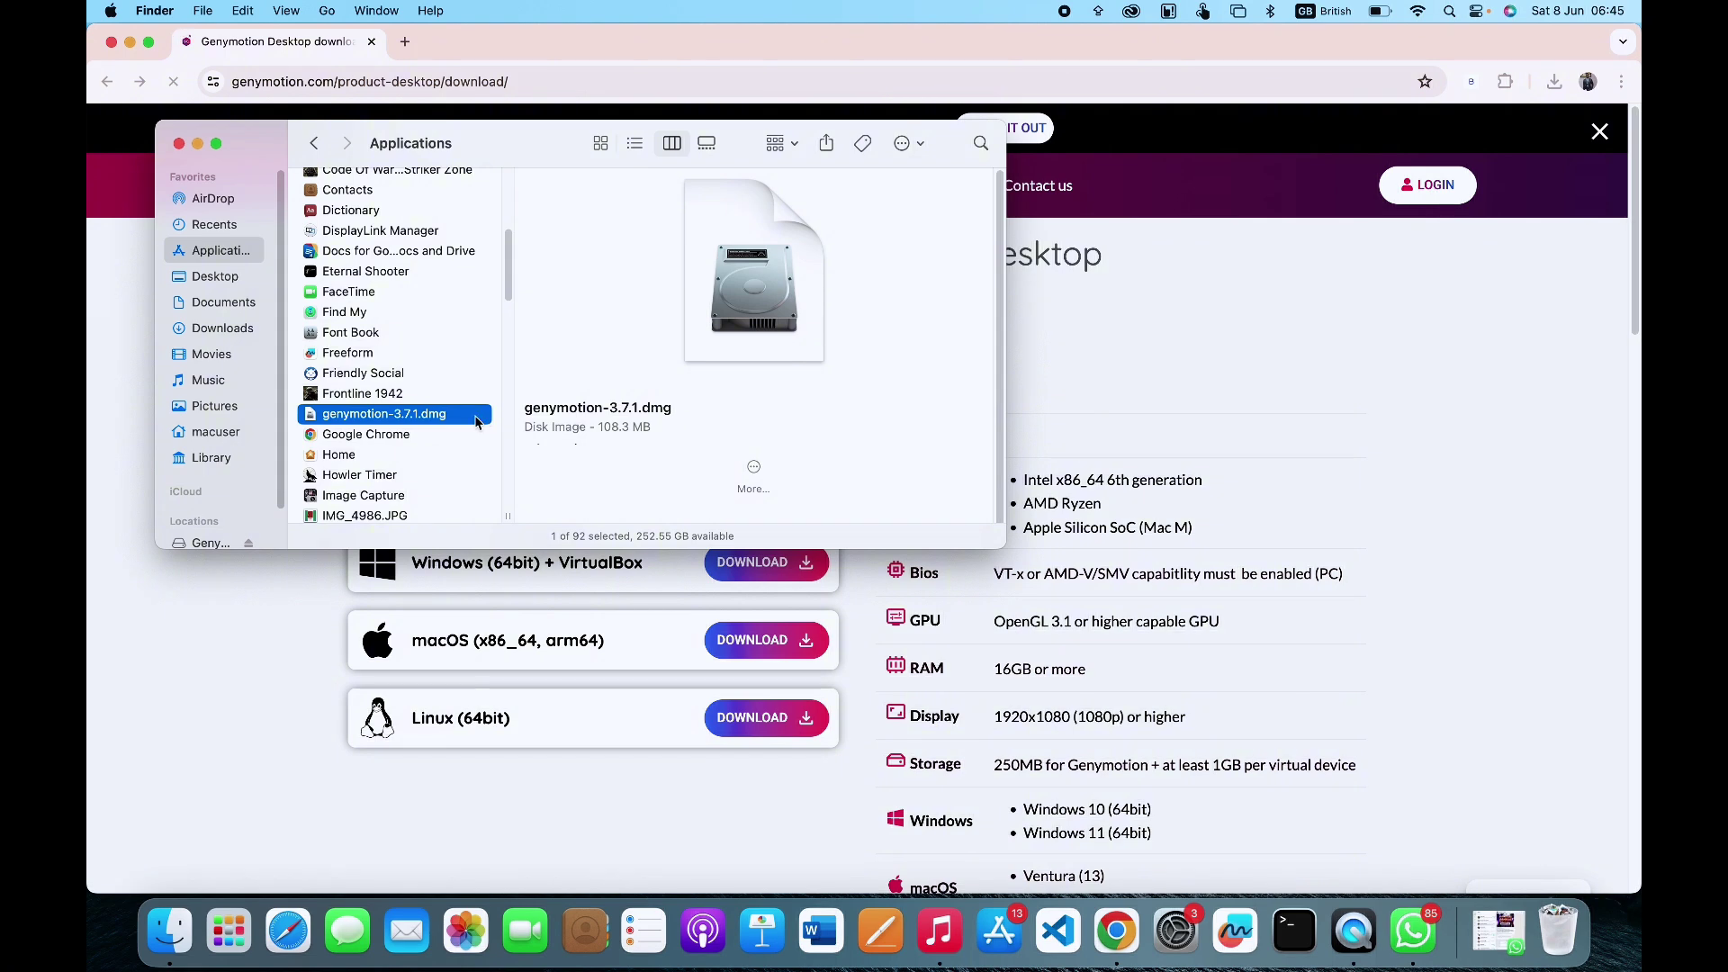
# Mount genymotion-3.7.1.dmg and drag Genymotion Shell and Genymotion onto the Applications folder.
pyautogui.doubleClick(476, 422)
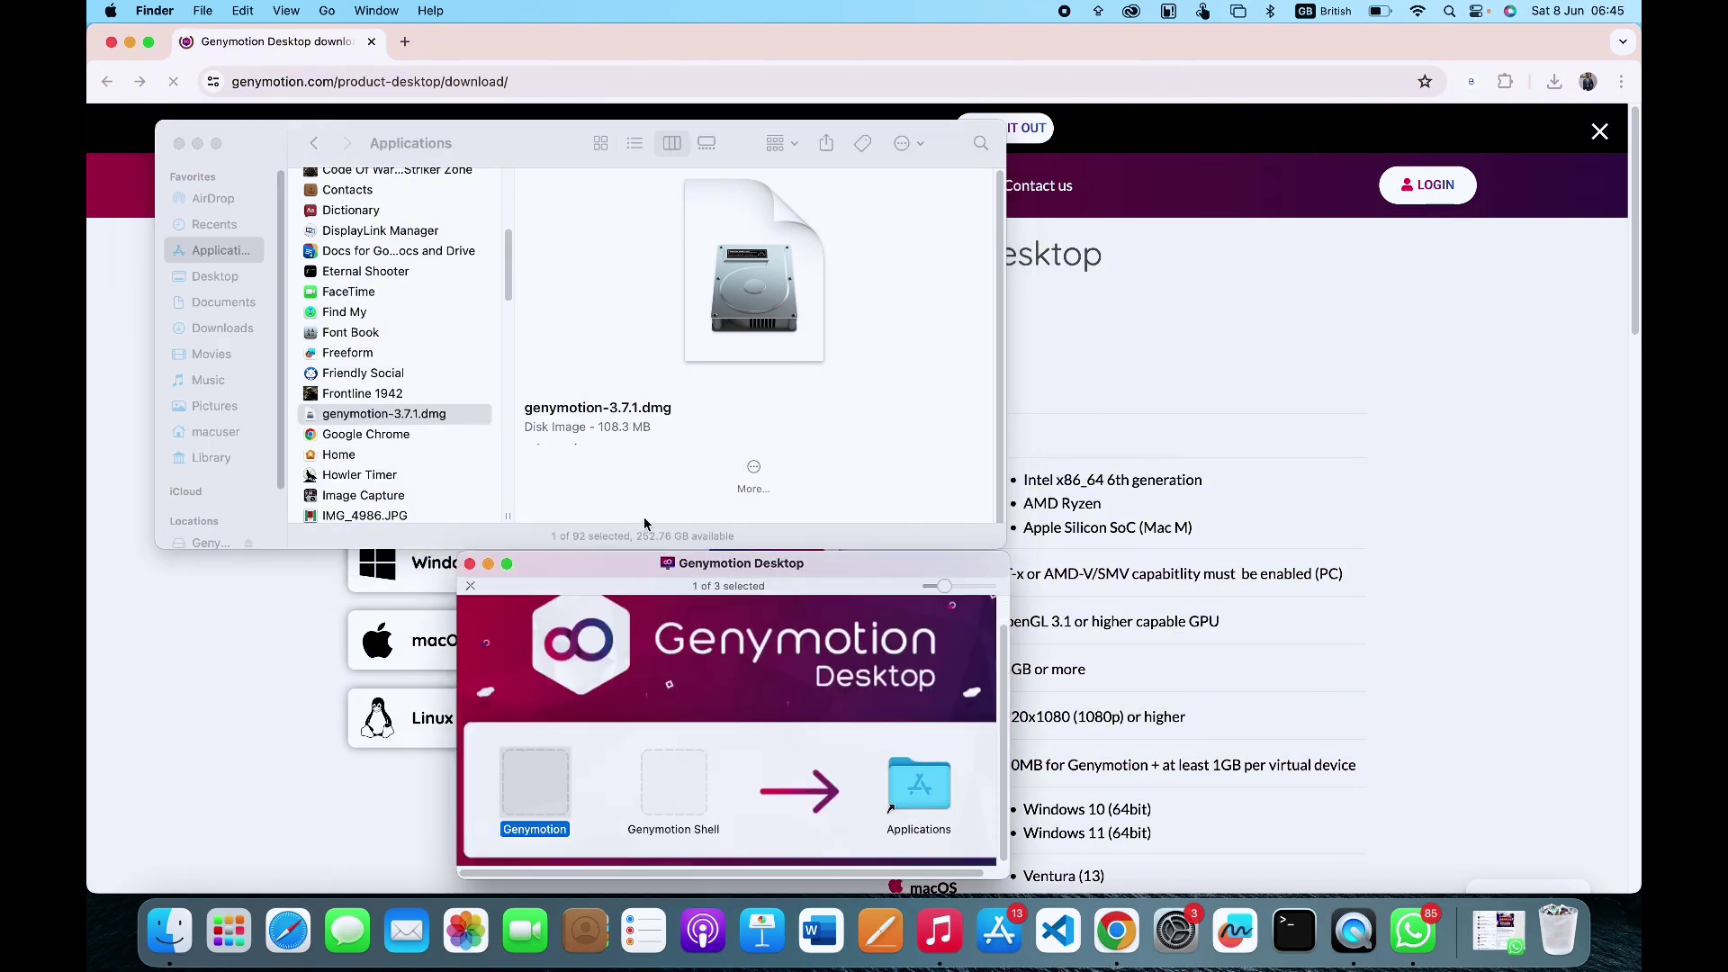
pyautogui.moveTo(659, 571); pyautogui.dragTo(663, 340)
pyautogui.click(674, 551)
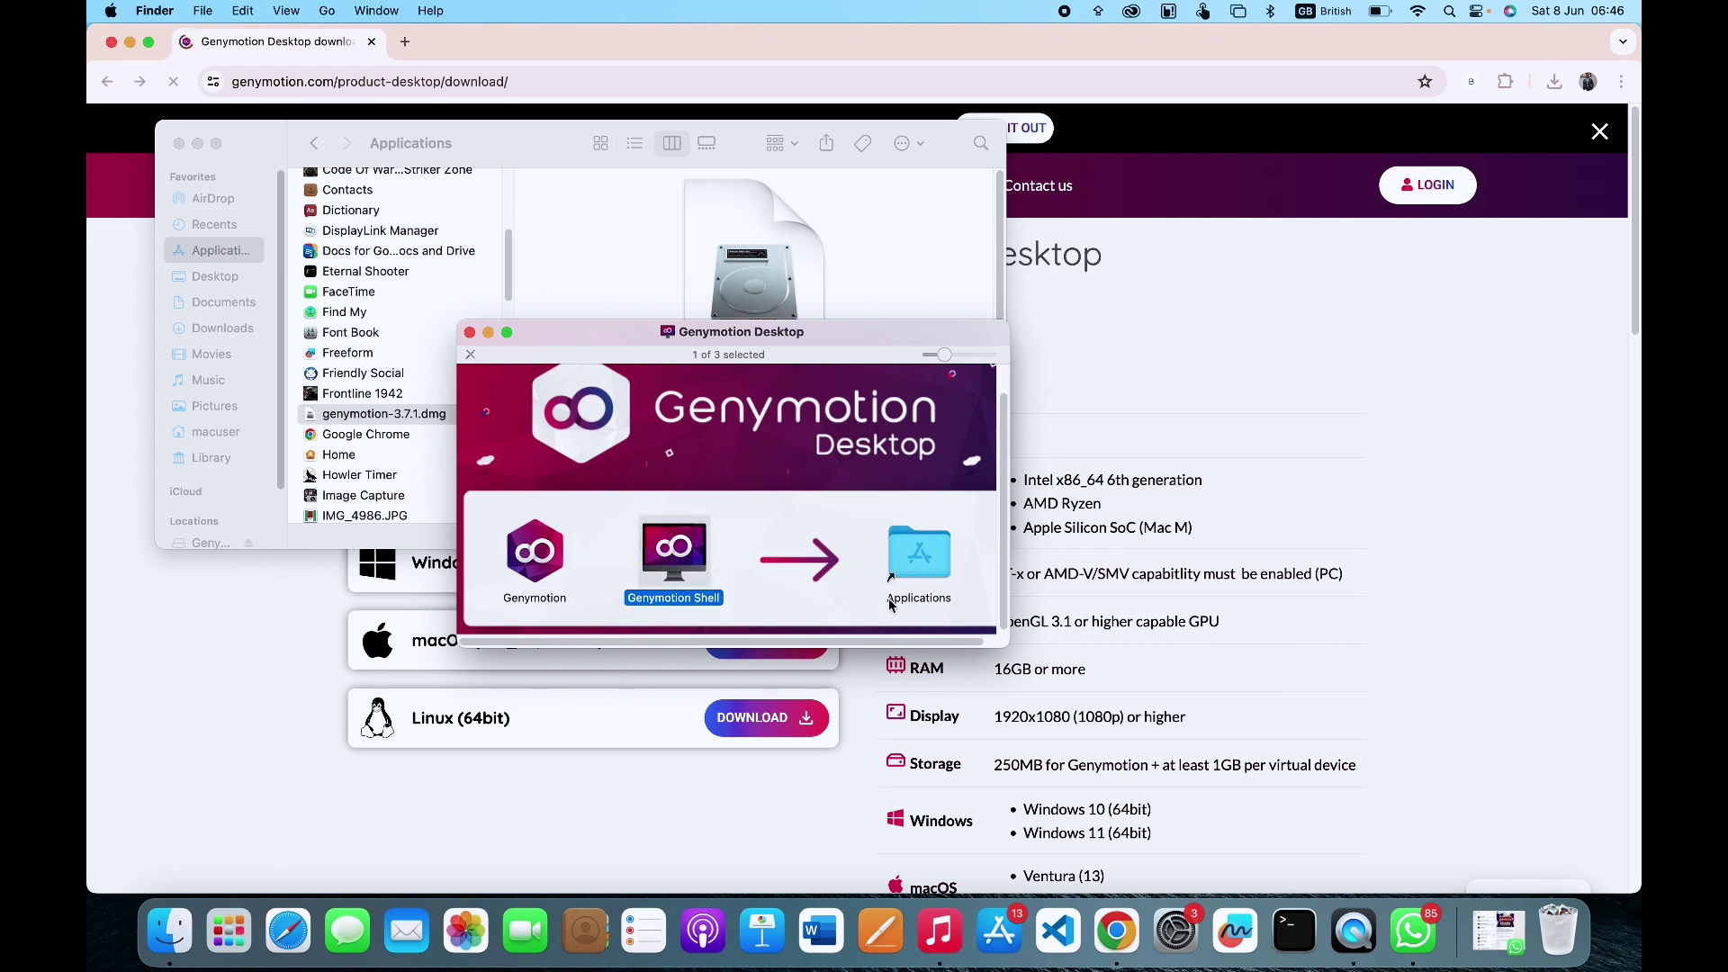
pyautogui.moveTo(686, 560); pyautogui.dragTo(911, 558)
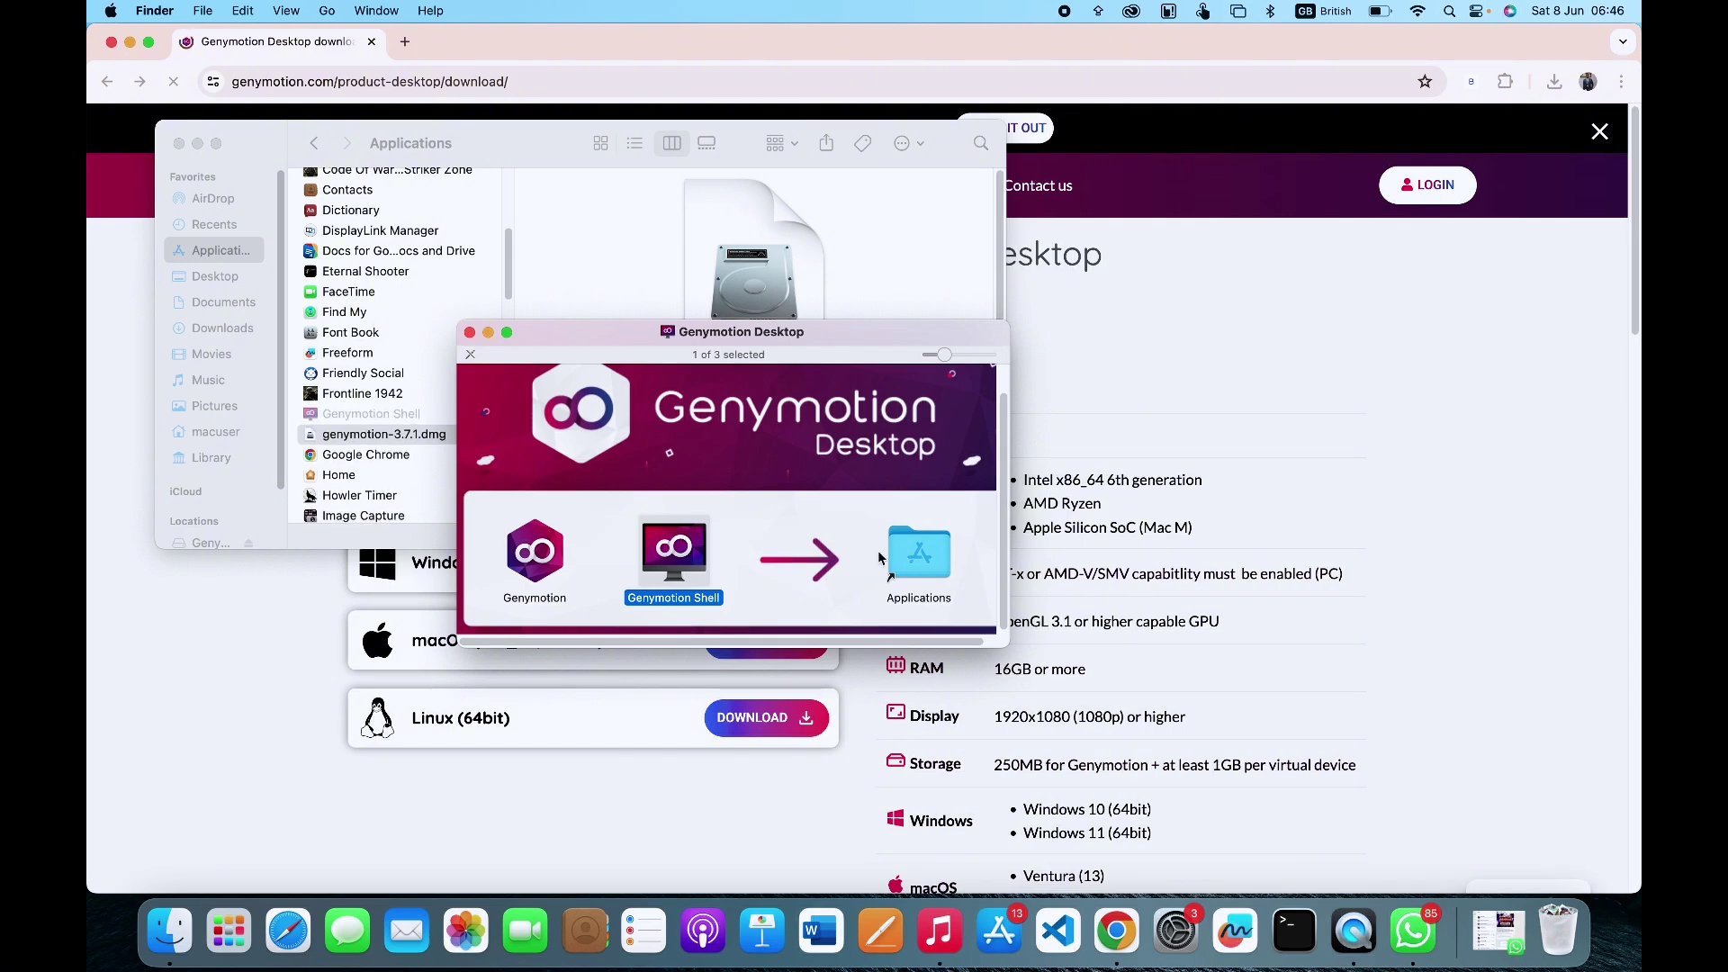
pyautogui.moveTo(554, 562); pyautogui.dragTo(927, 545)
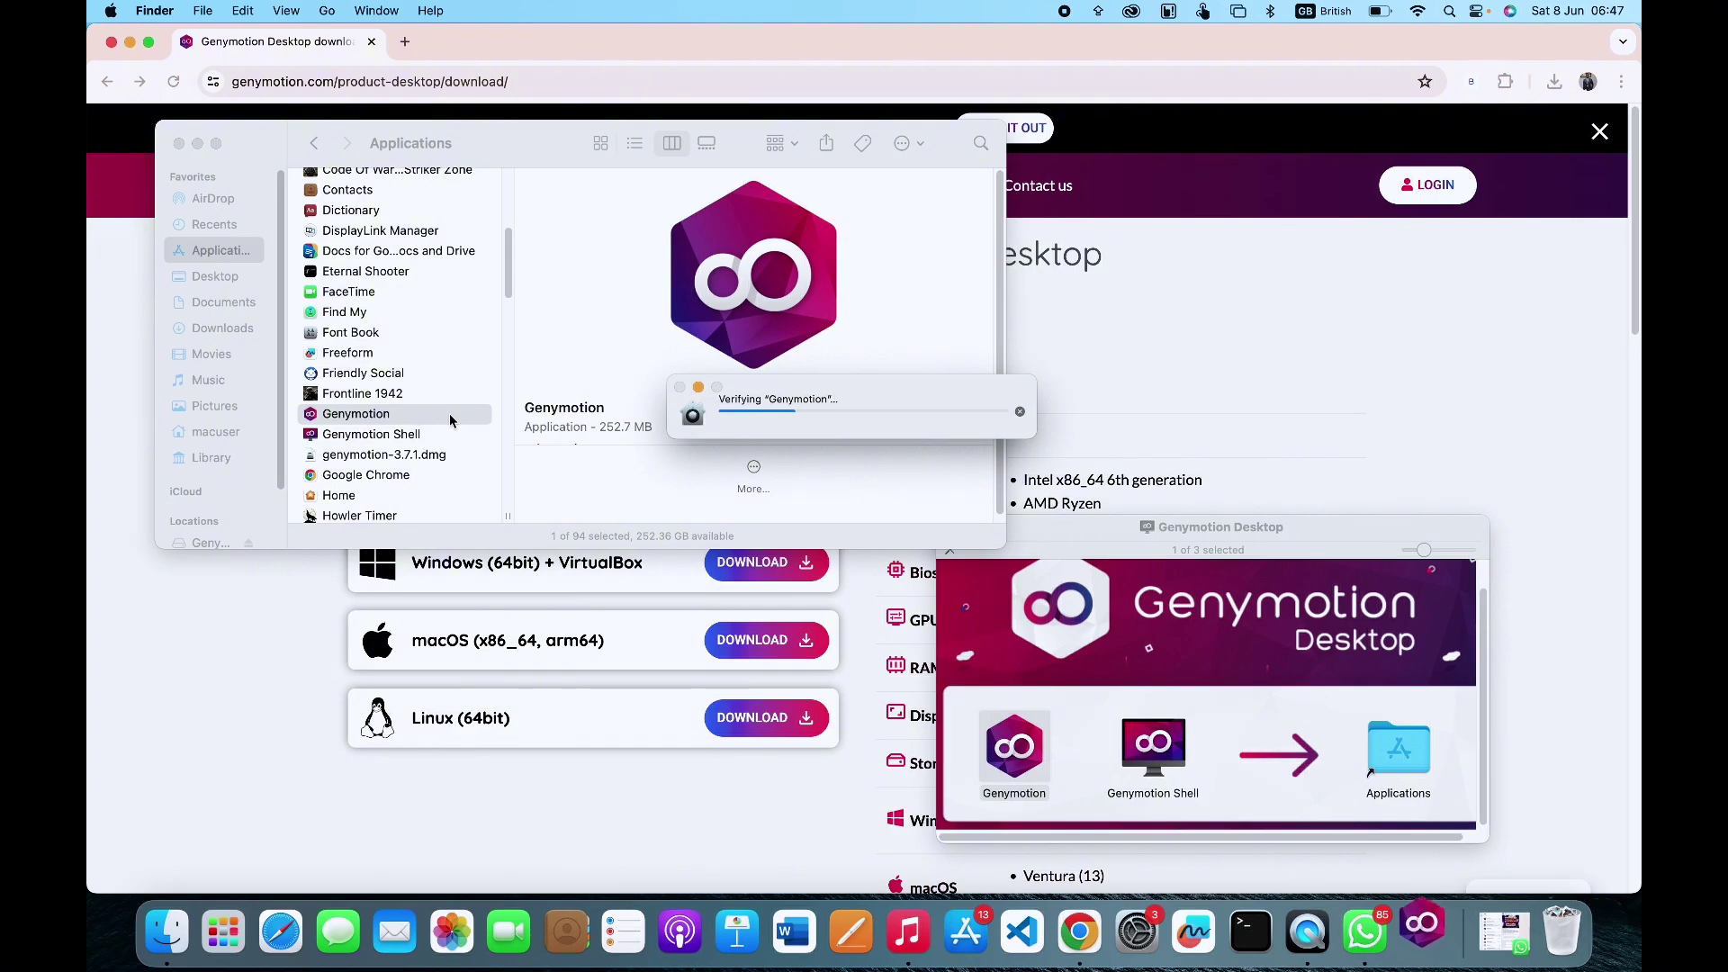
# Launch Genymotion from Launchpad and choose Open in the downloaded-app warning.
pyautogui.press('F4')
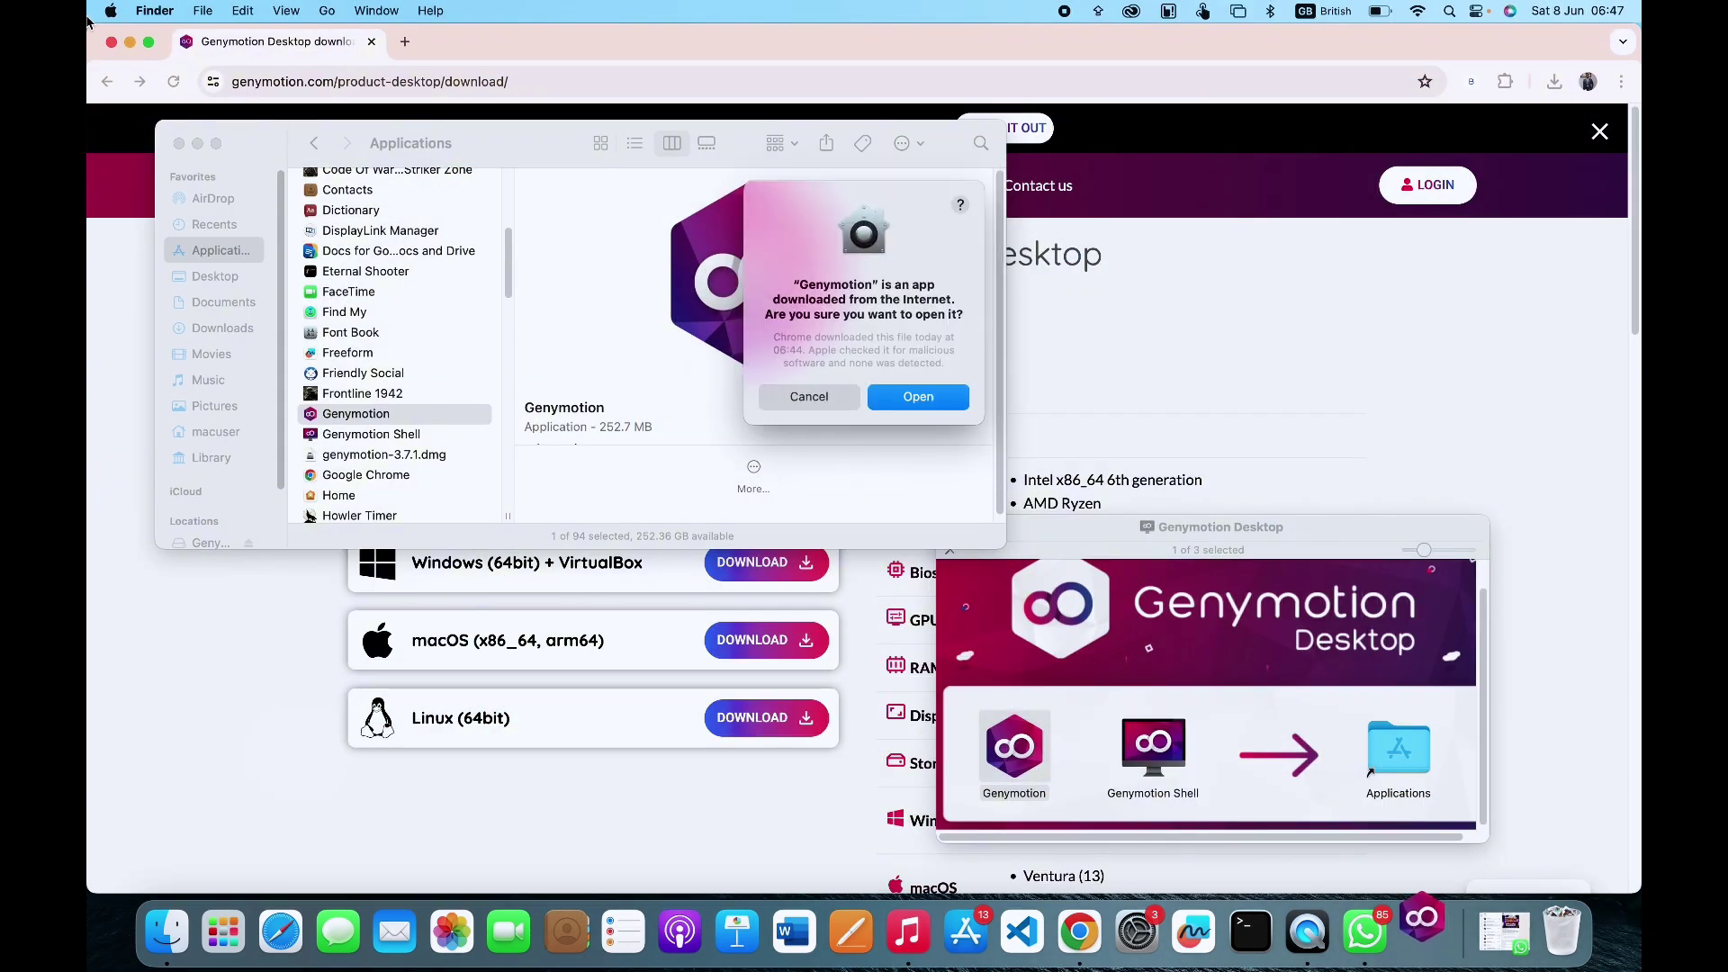
pyautogui.press('F4')
pyautogui.hscroll(5, 1447, 498)
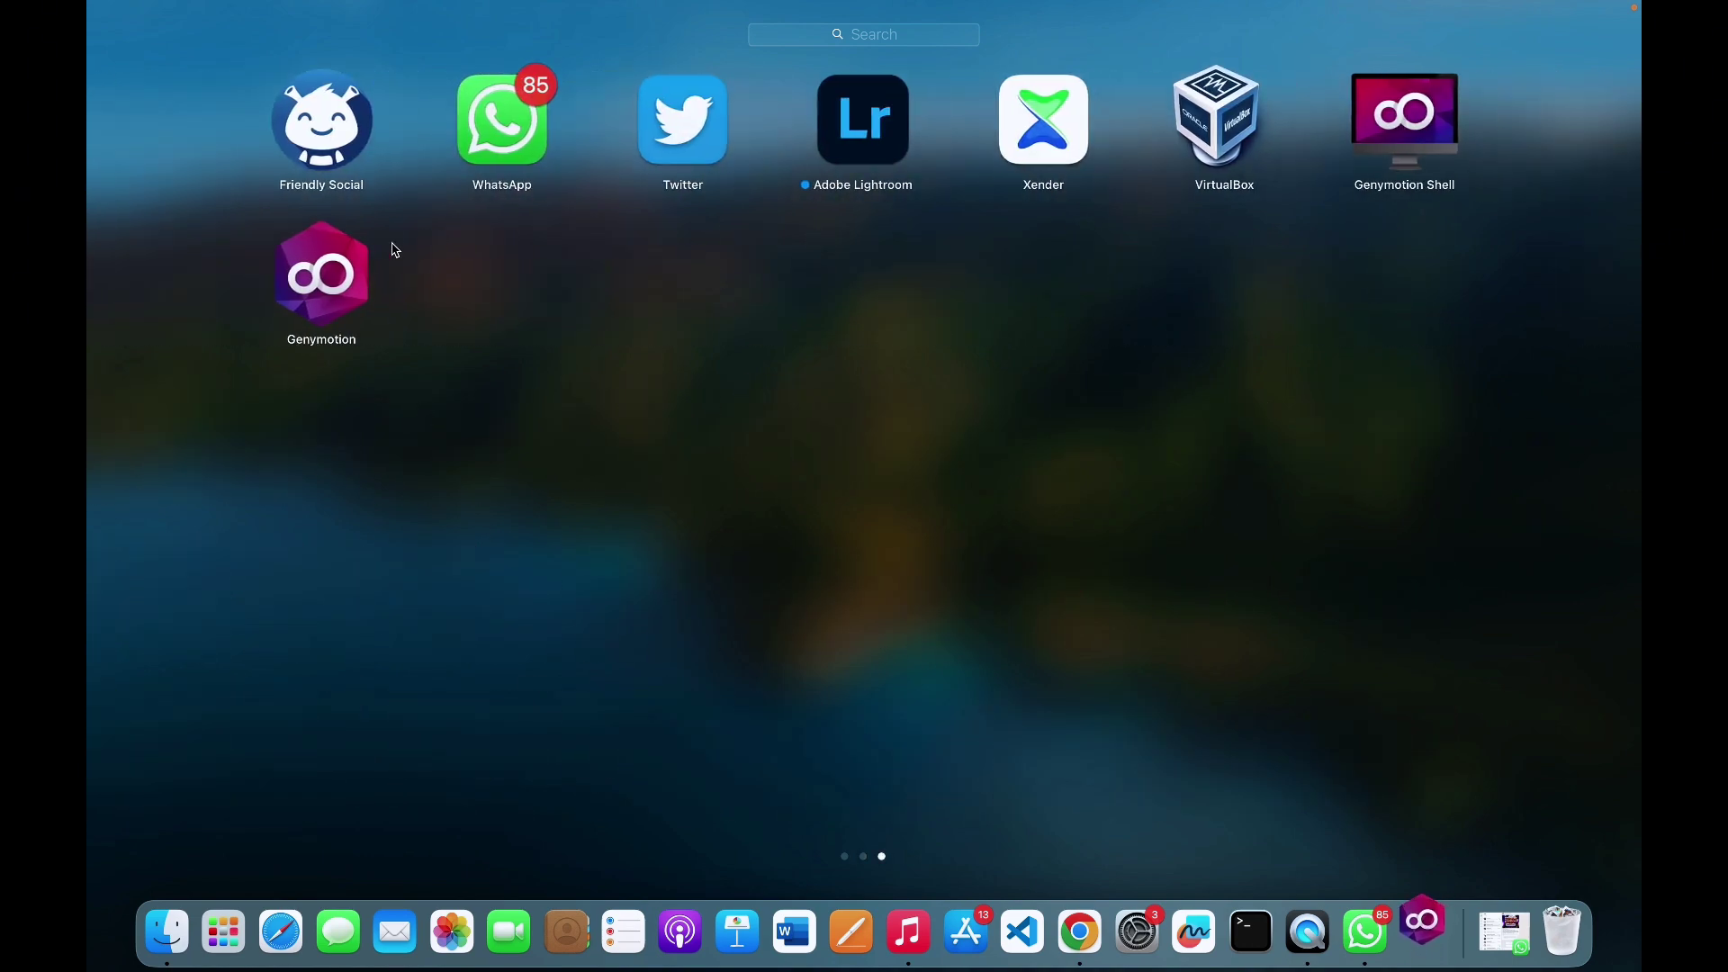
pyautogui.click(1049, 654)
pyautogui.click(914, 394)
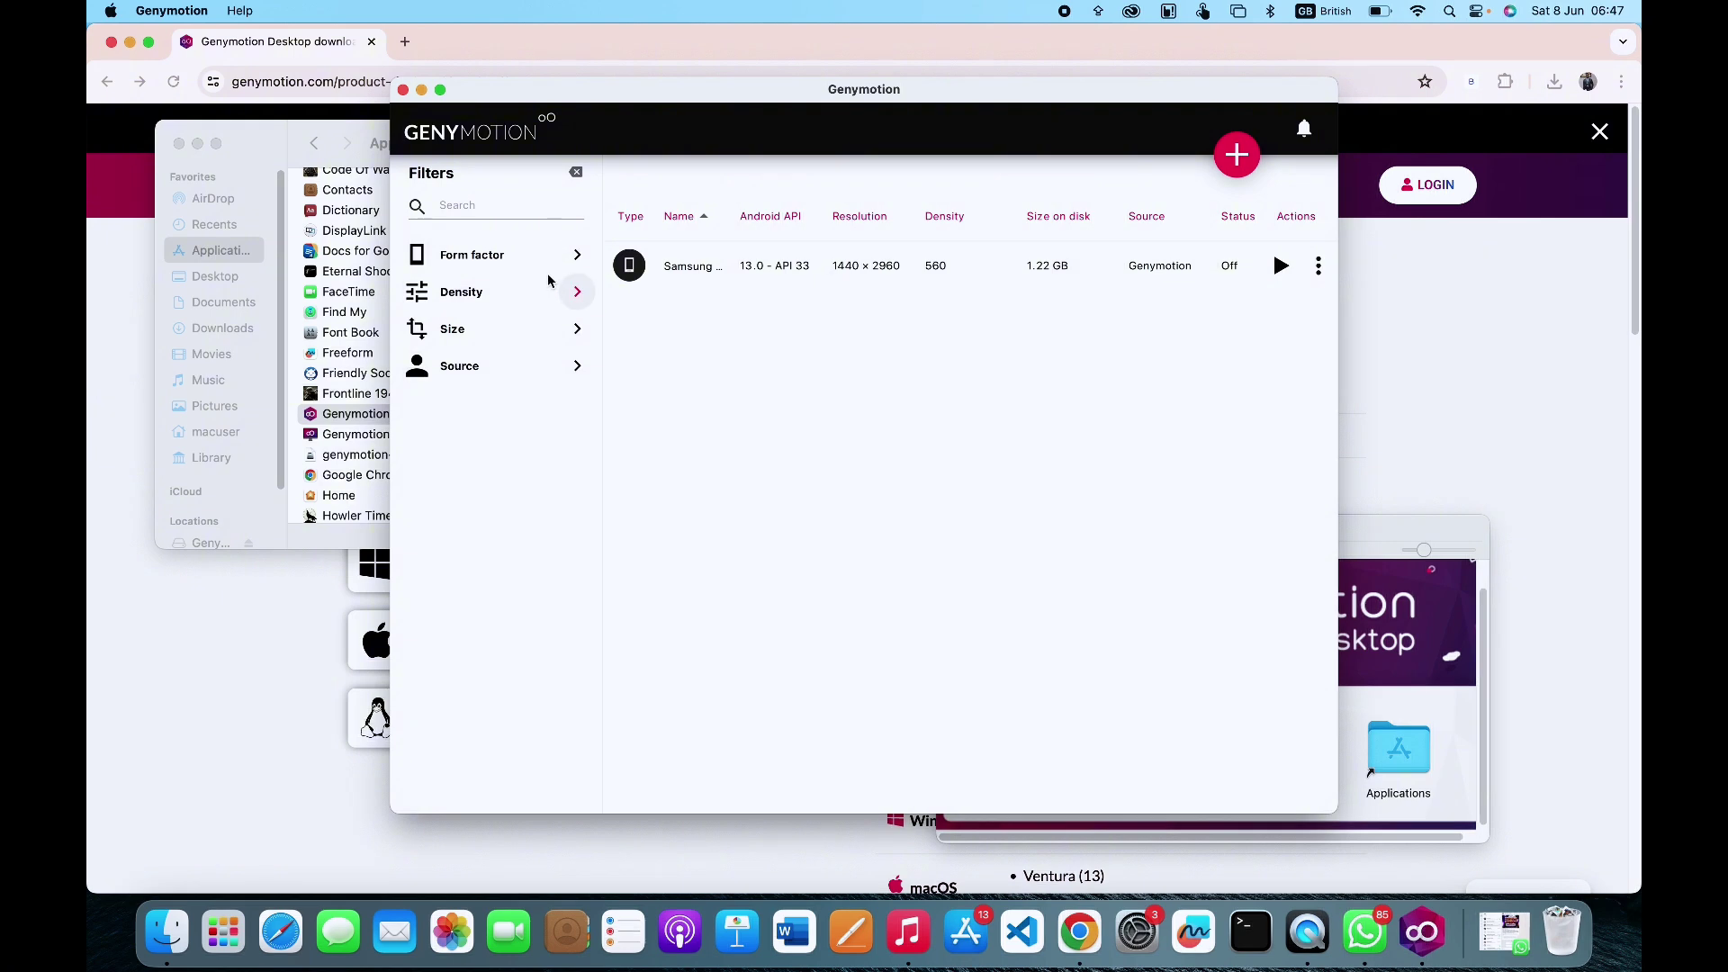
# Choose Google Pixel 6 Pro from the list of installable virtual devices.
pyautogui.click(1236, 157)
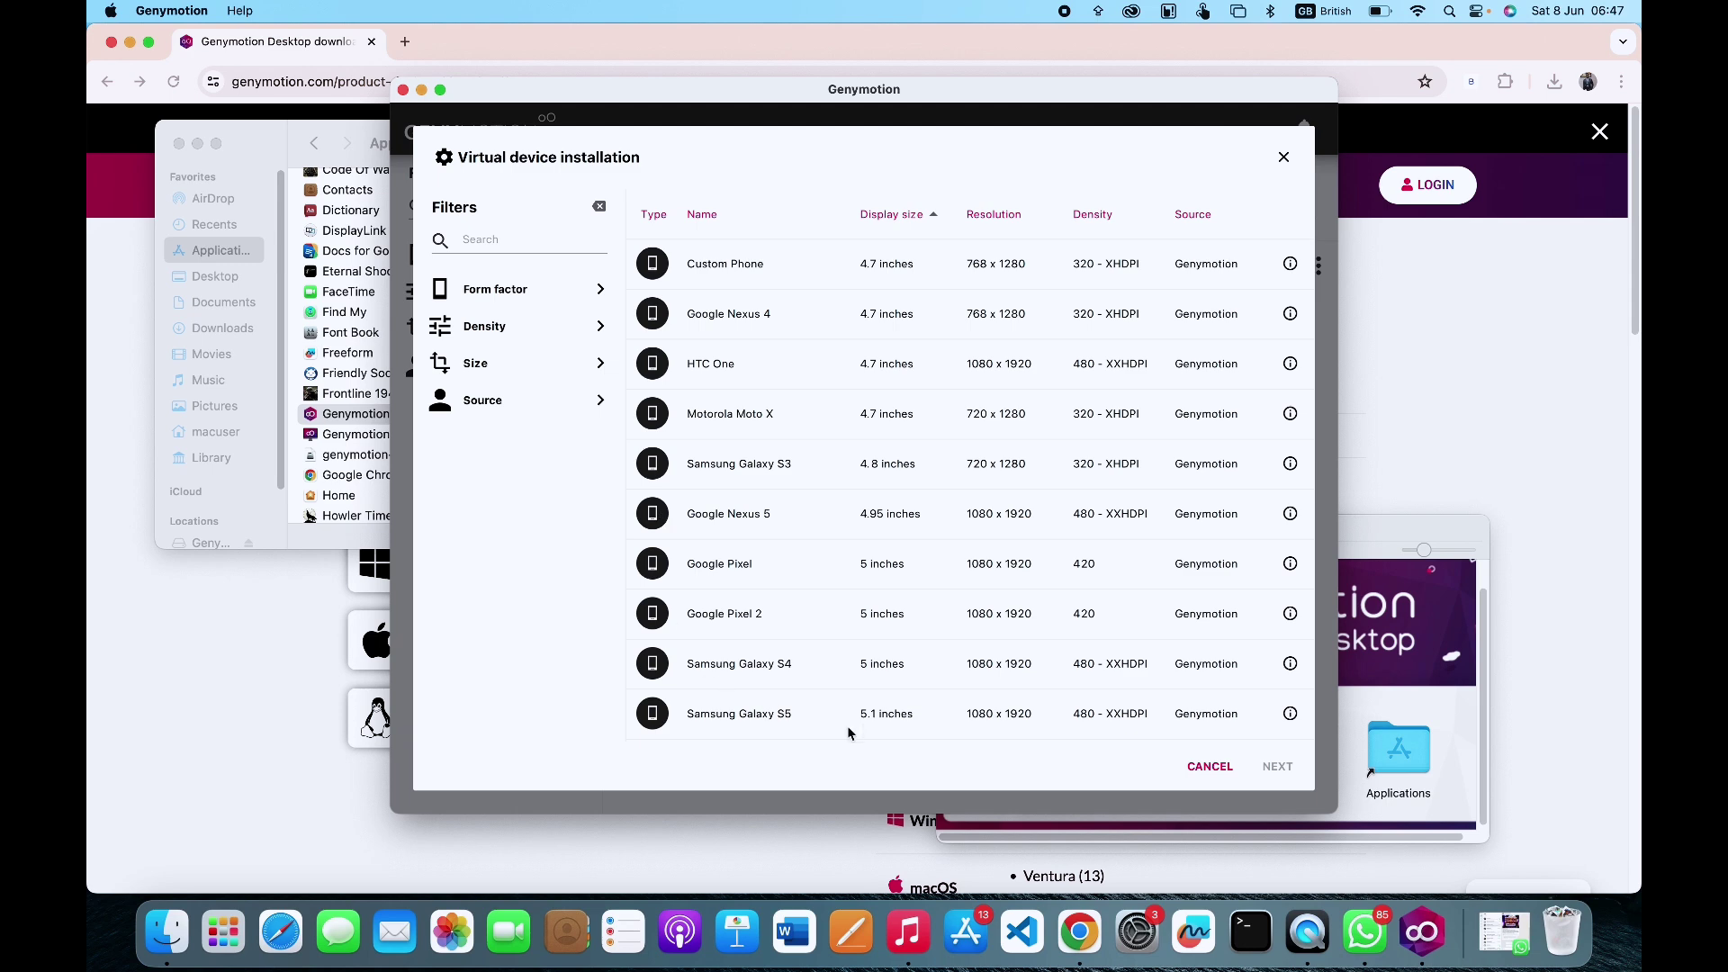
pyautogui.click(1284, 156)
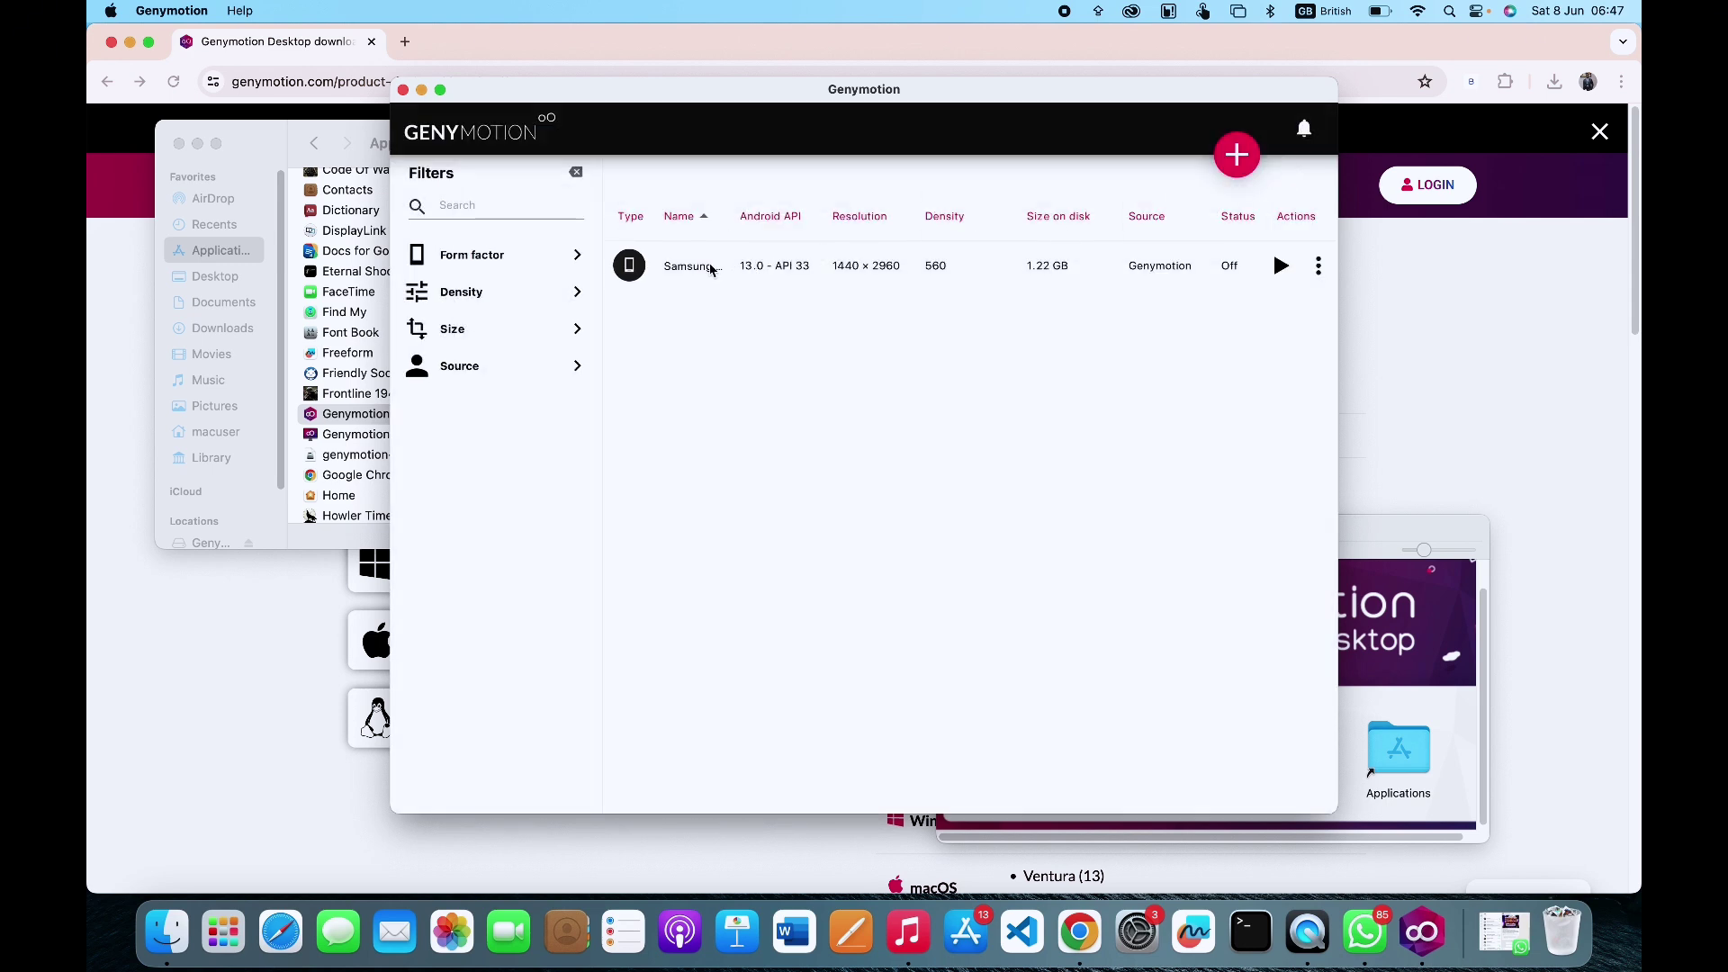
pyautogui.click(1233, 173)
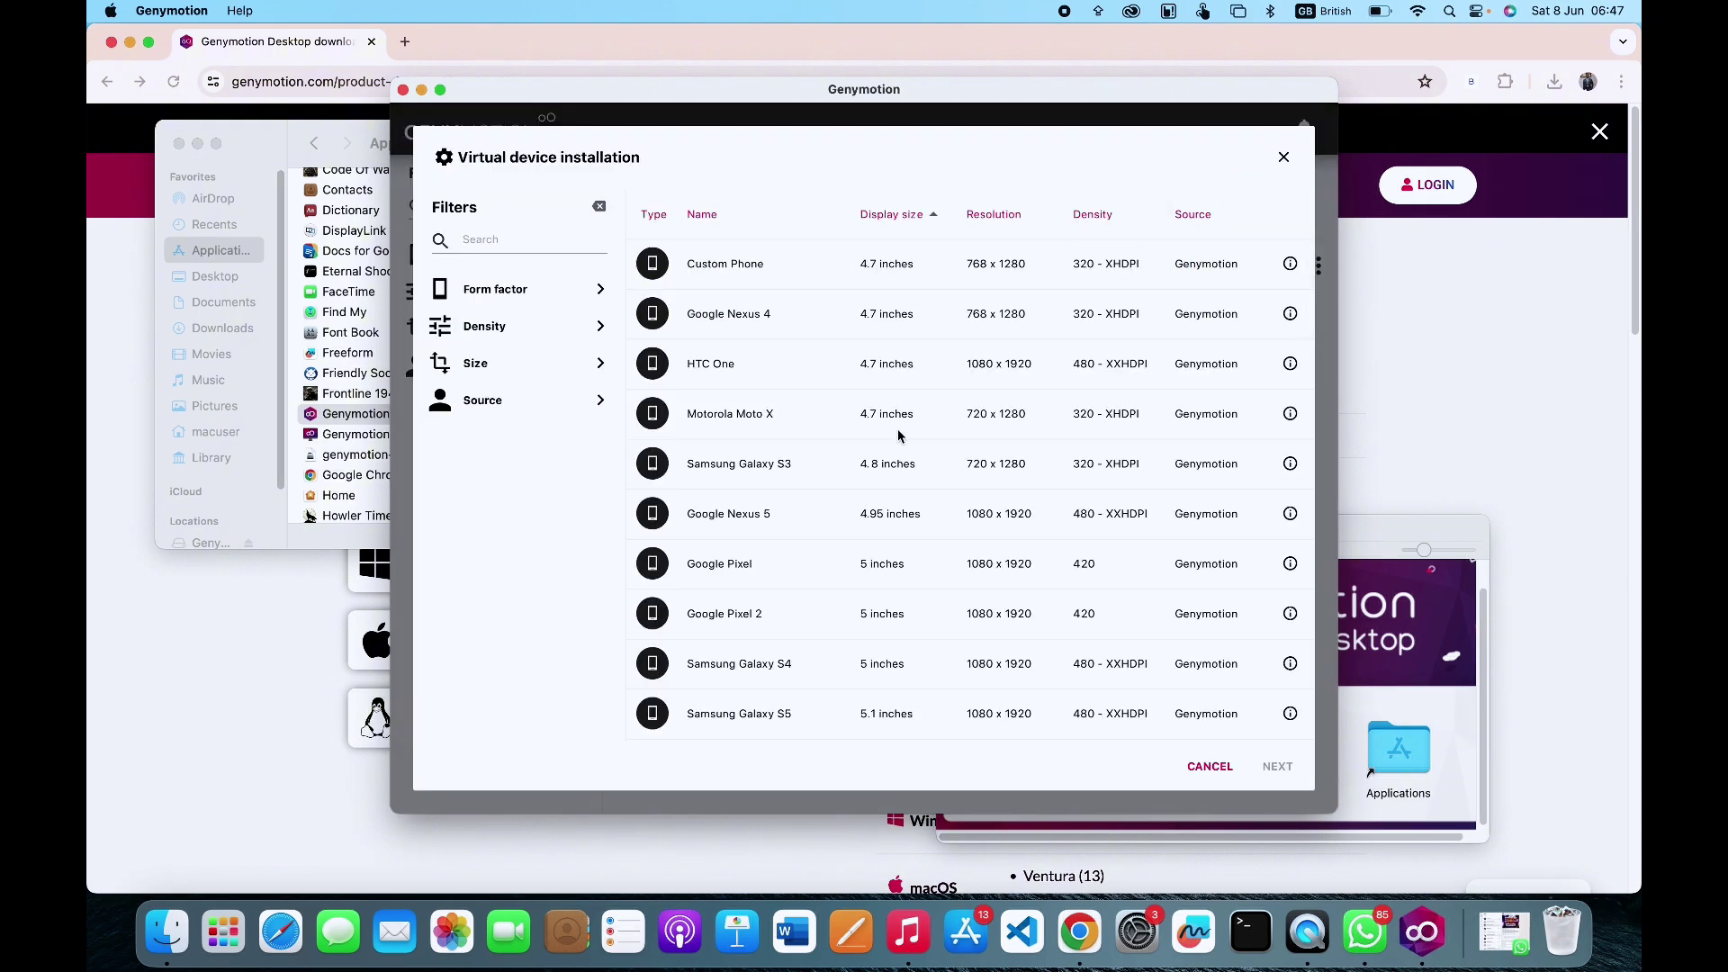
pyautogui.scroll(-15, 898, 436)
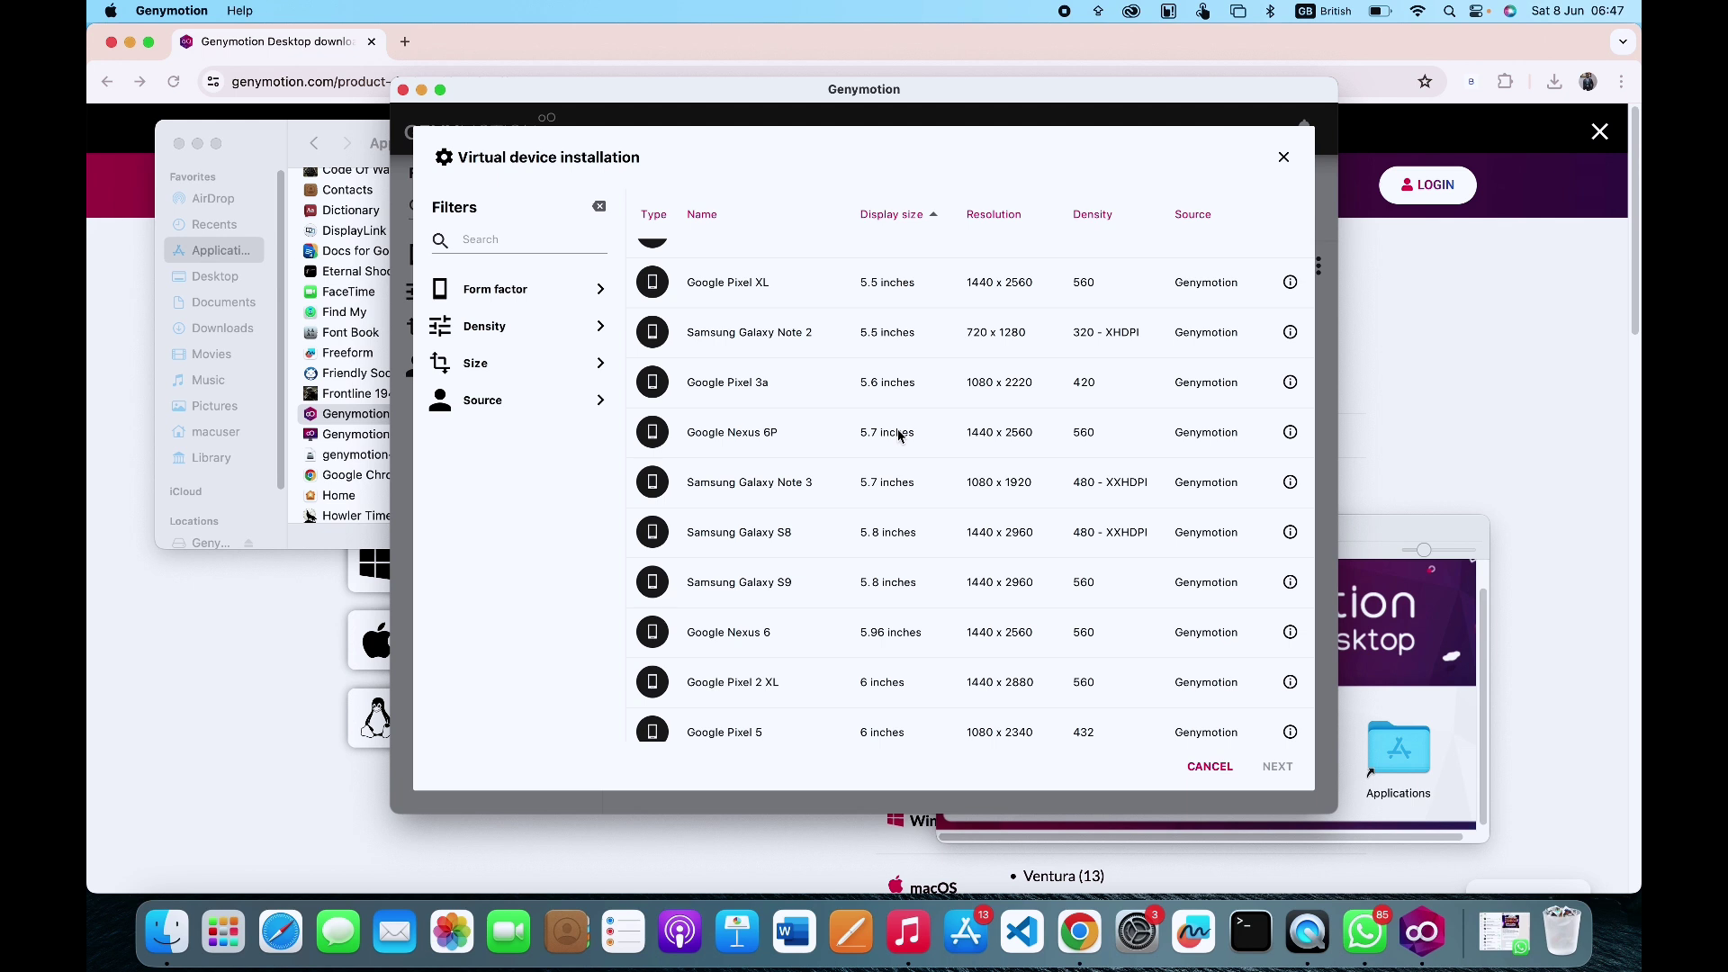
pyautogui.scroll(-2, 899, 436)
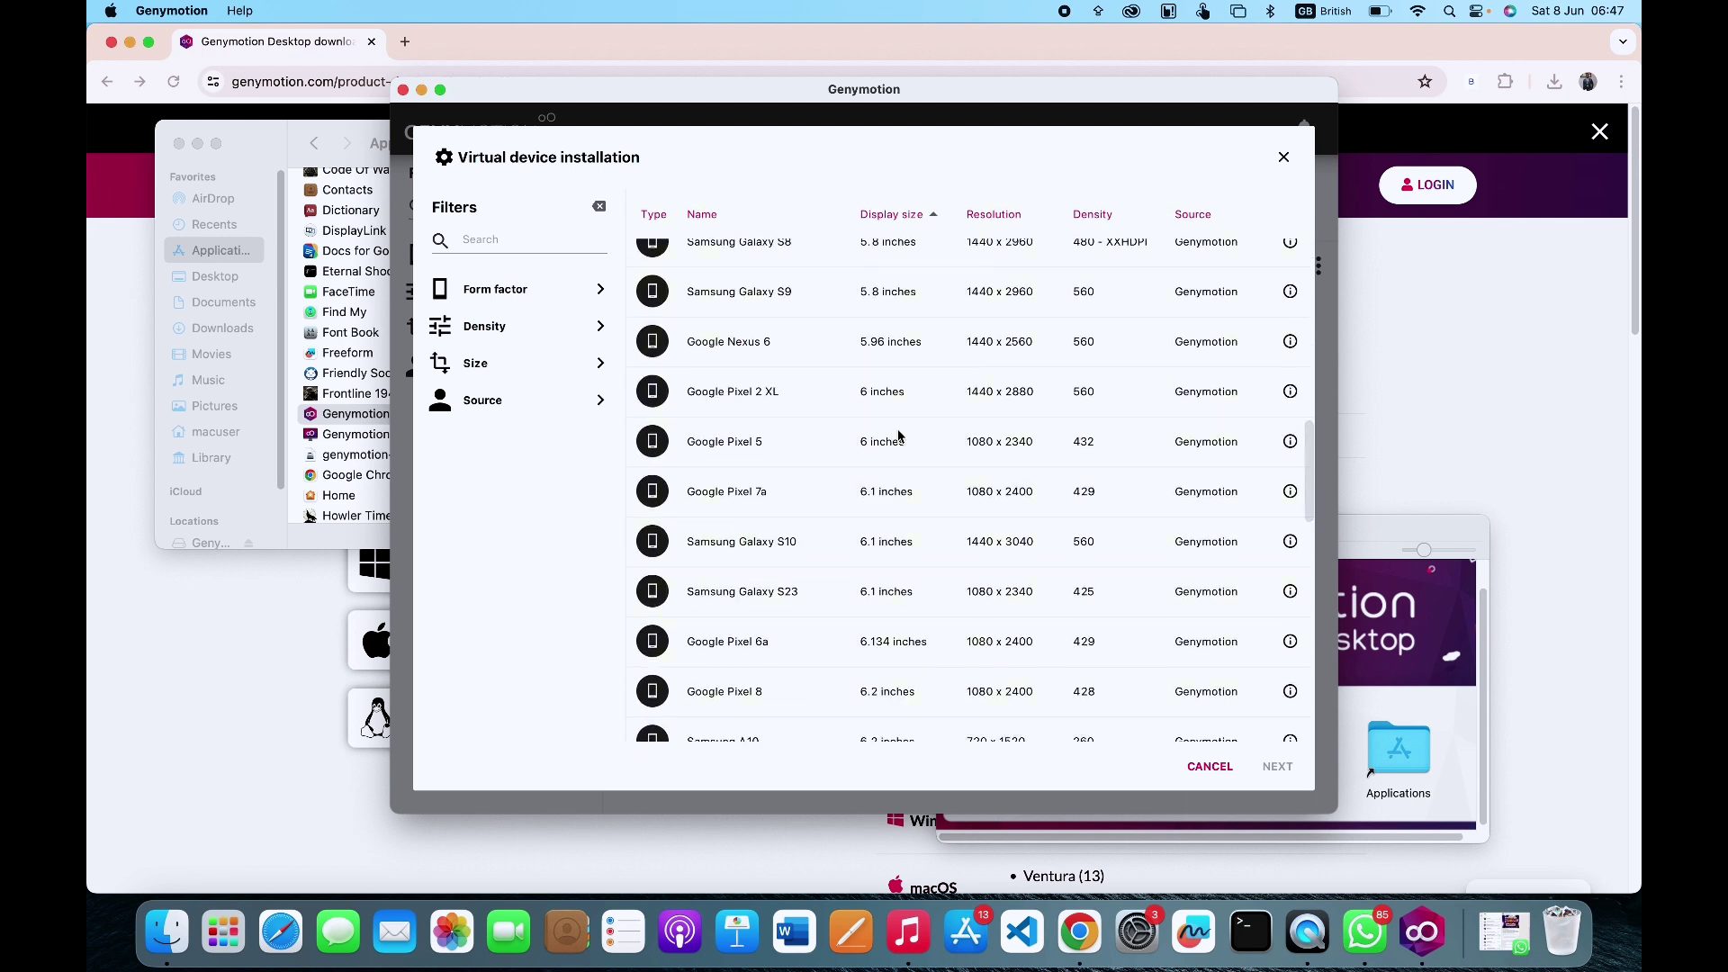
pyautogui.scroll(-10, 899, 437)
pyautogui.click(780, 676)
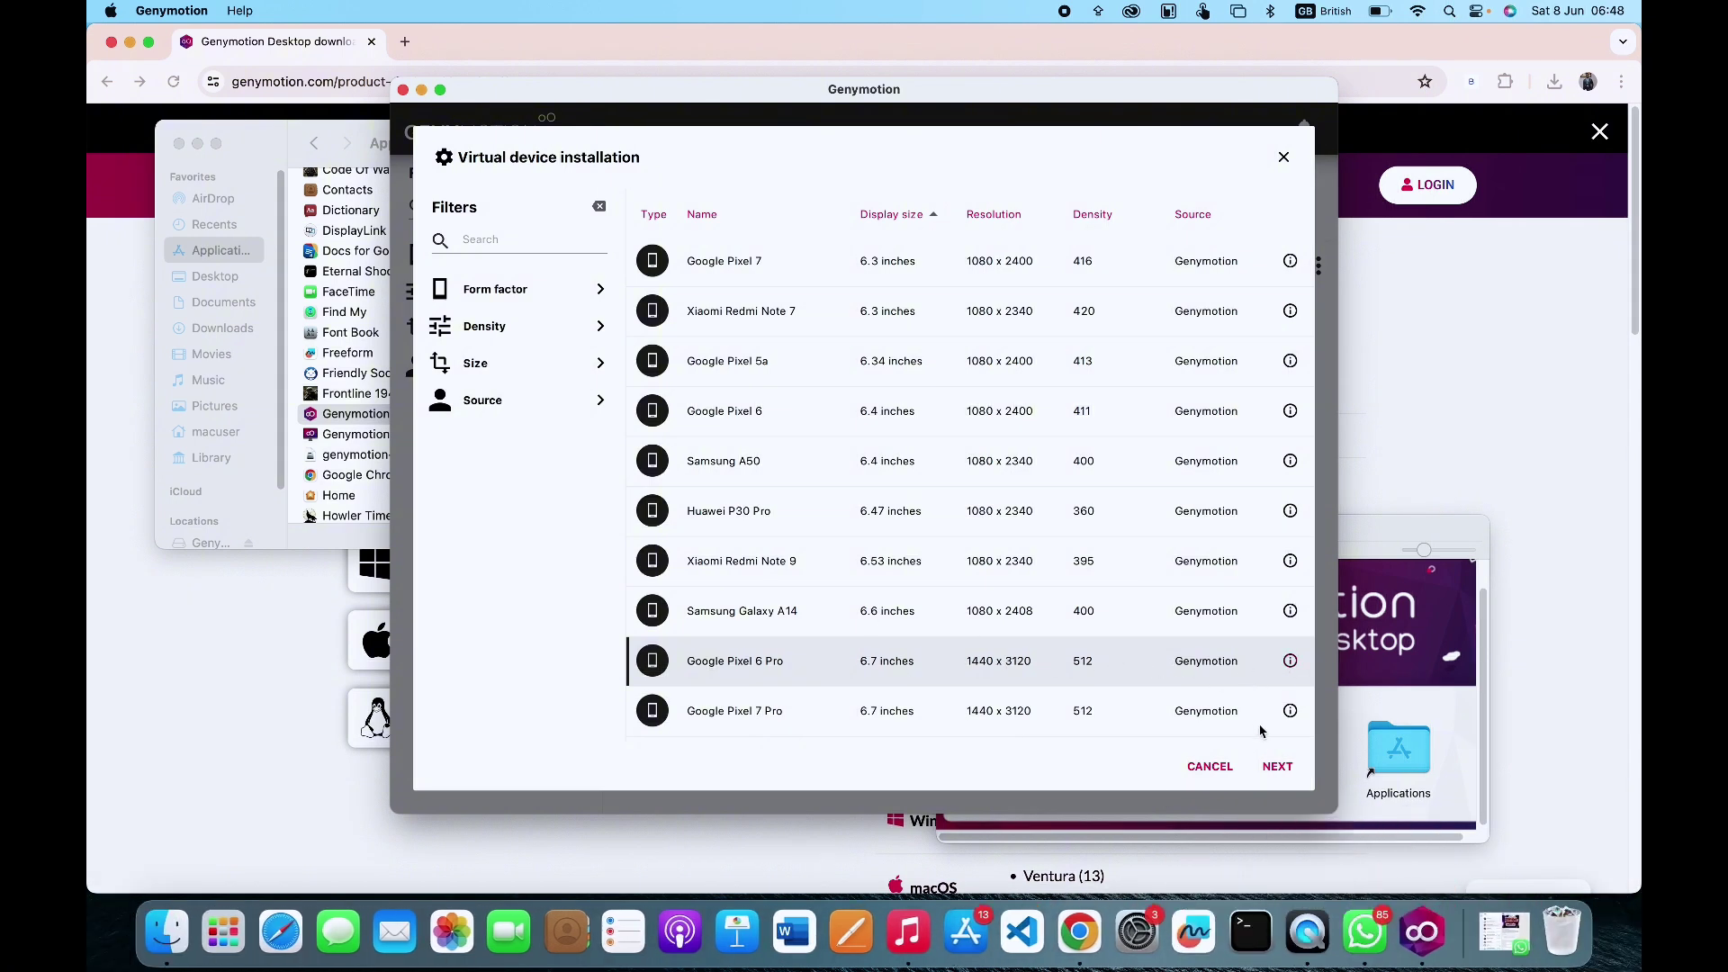
# Keep the default General, System, Display and Android settings and install the Pixel 6 Pro.
pyautogui.click(1280, 776)
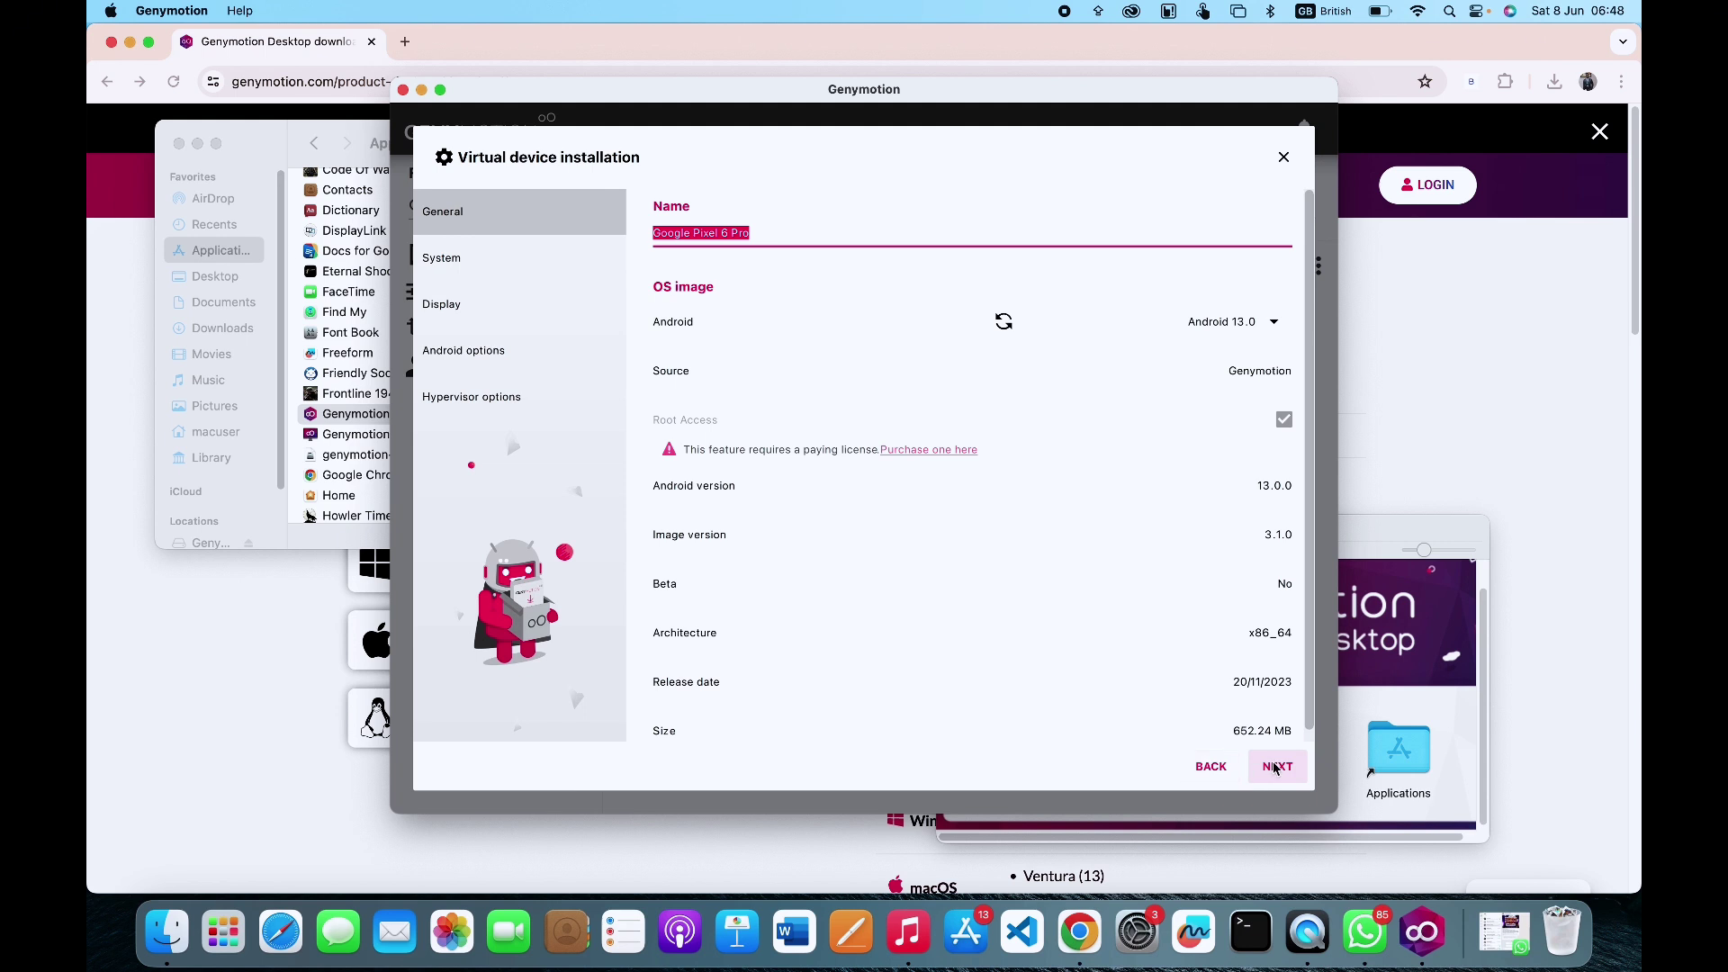
pyautogui.click(1277, 767)
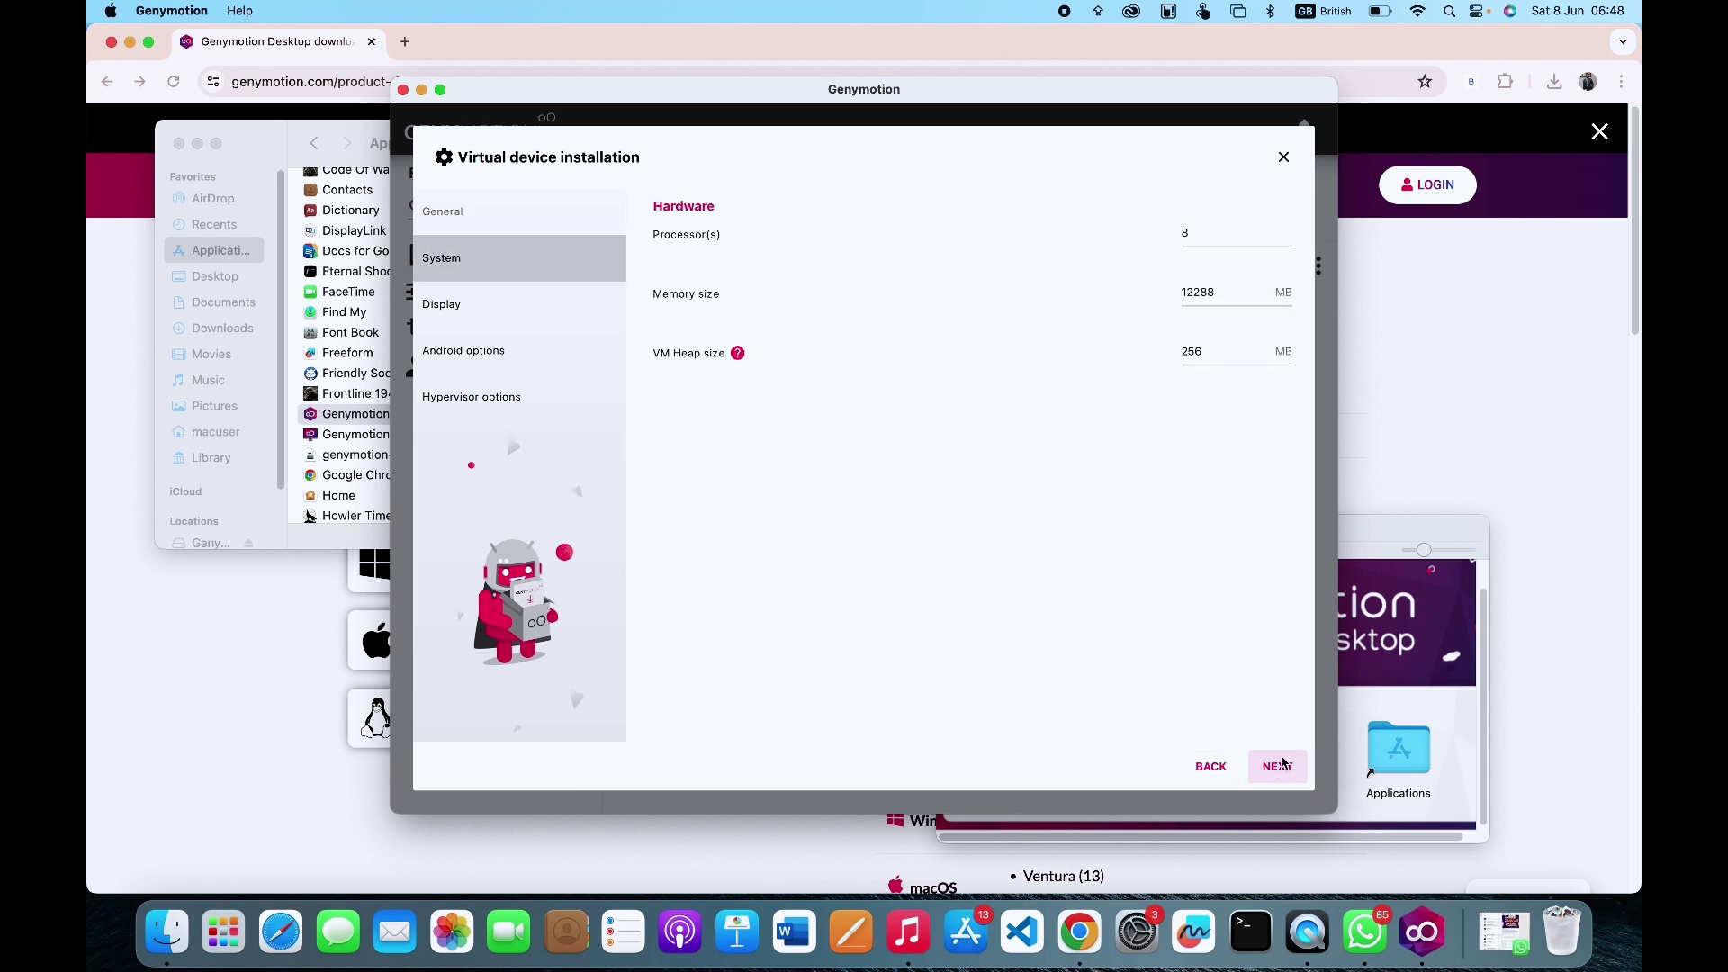
pyautogui.click(1277, 767)
pyautogui.click(1277, 767)
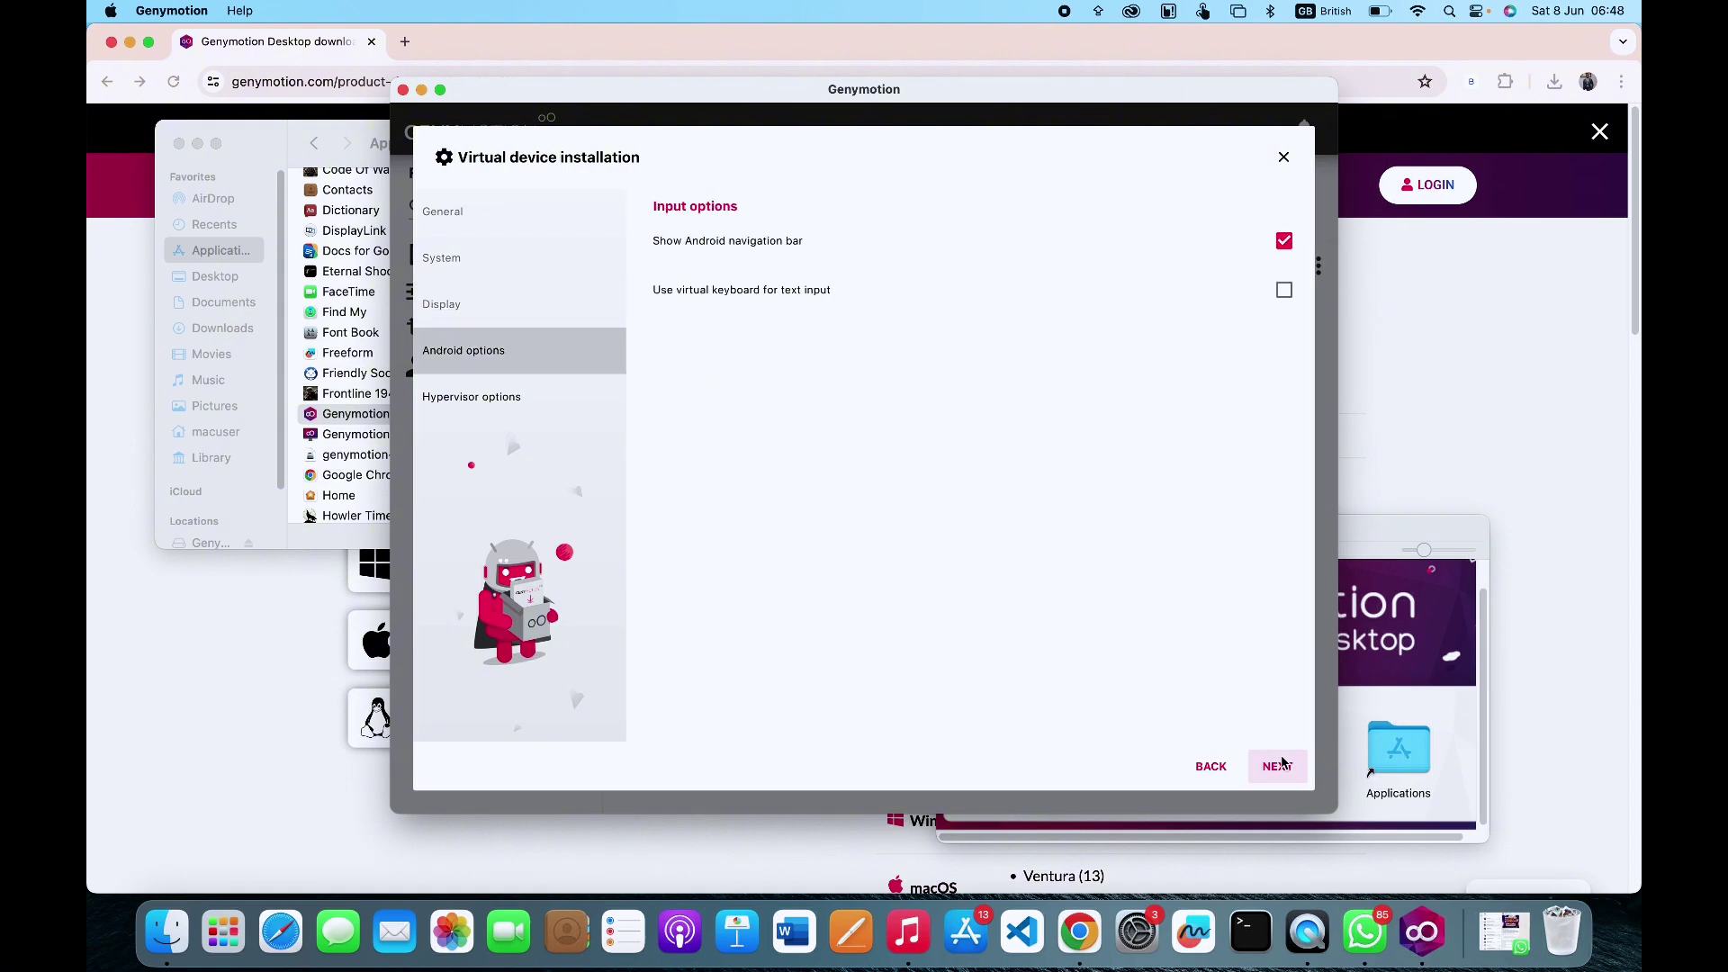
pyautogui.click(1278, 767)
pyautogui.click(1277, 767)
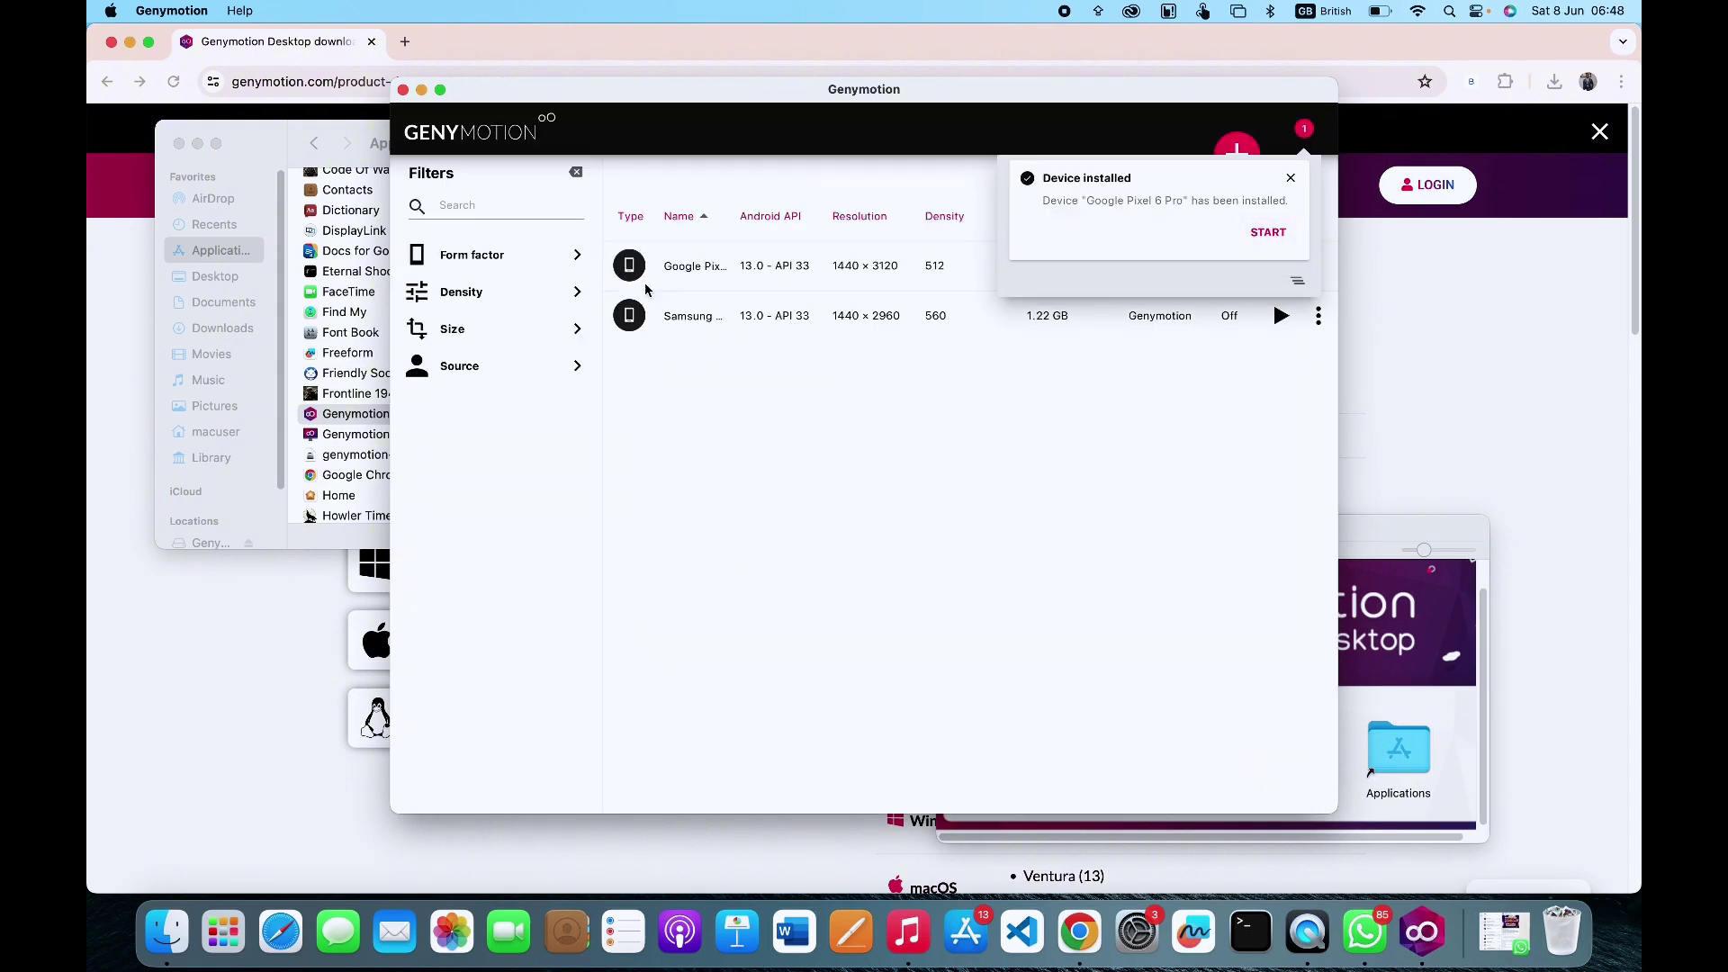
# Start the new device from the Device installed notification and focus the booted emulator window.
pyautogui.click(1270, 233)
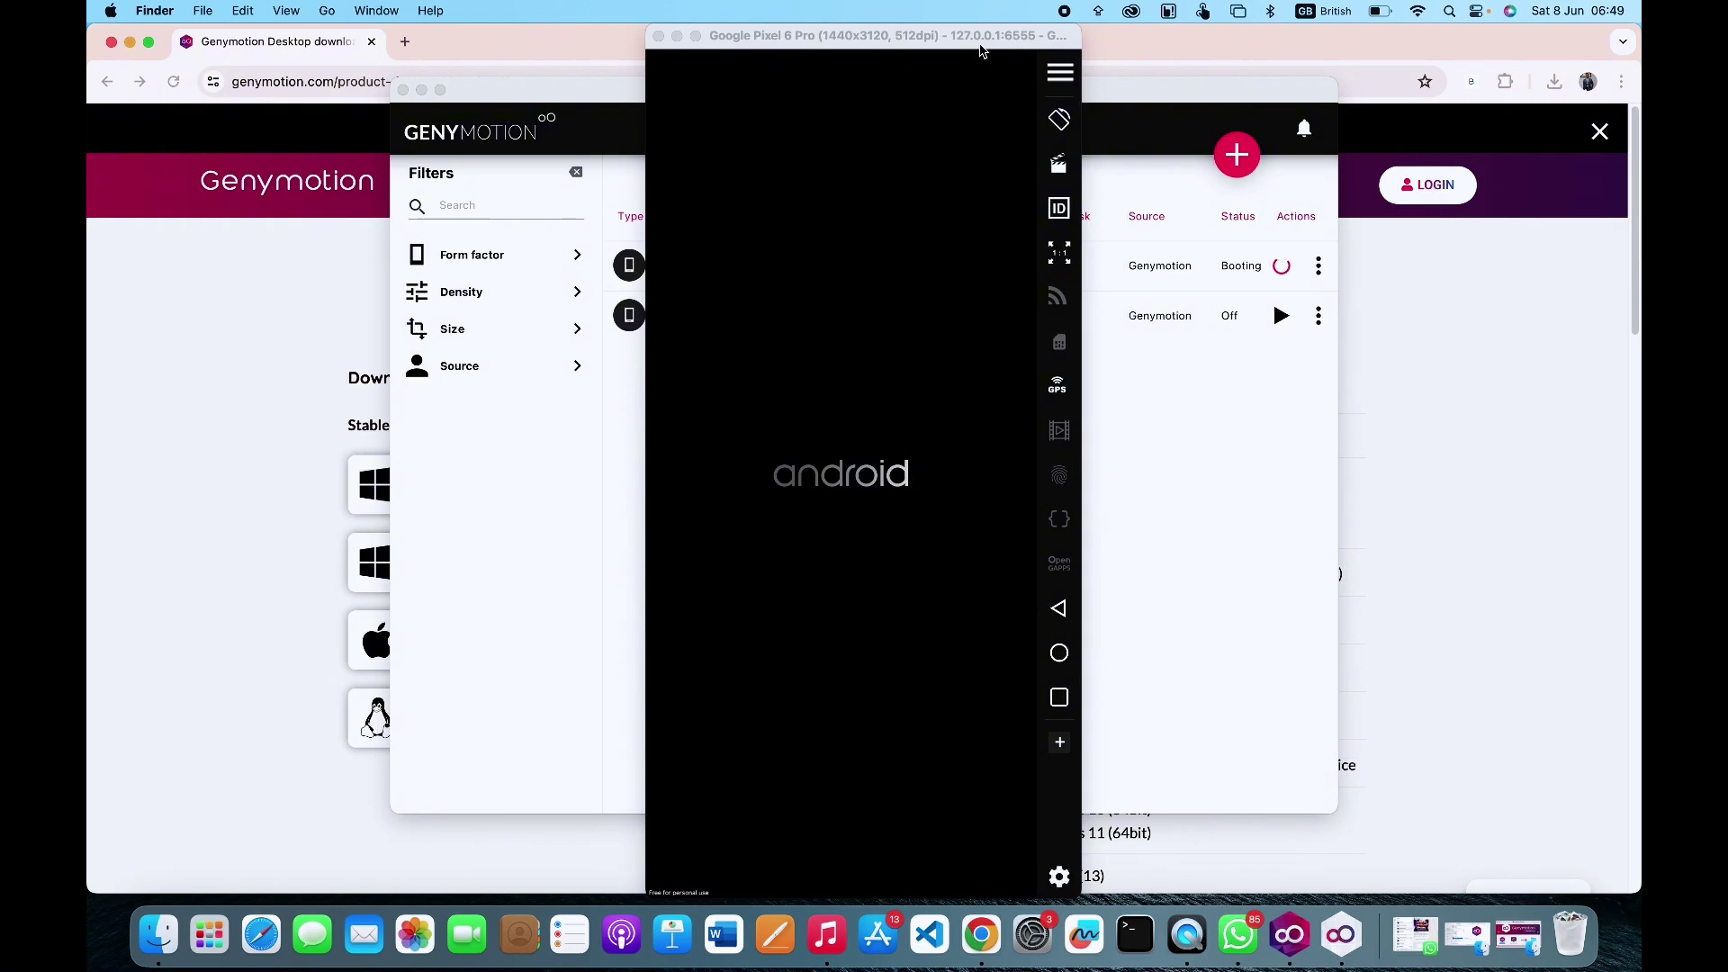
pyautogui.moveTo(981, 45); pyautogui.dragTo(978, 40)
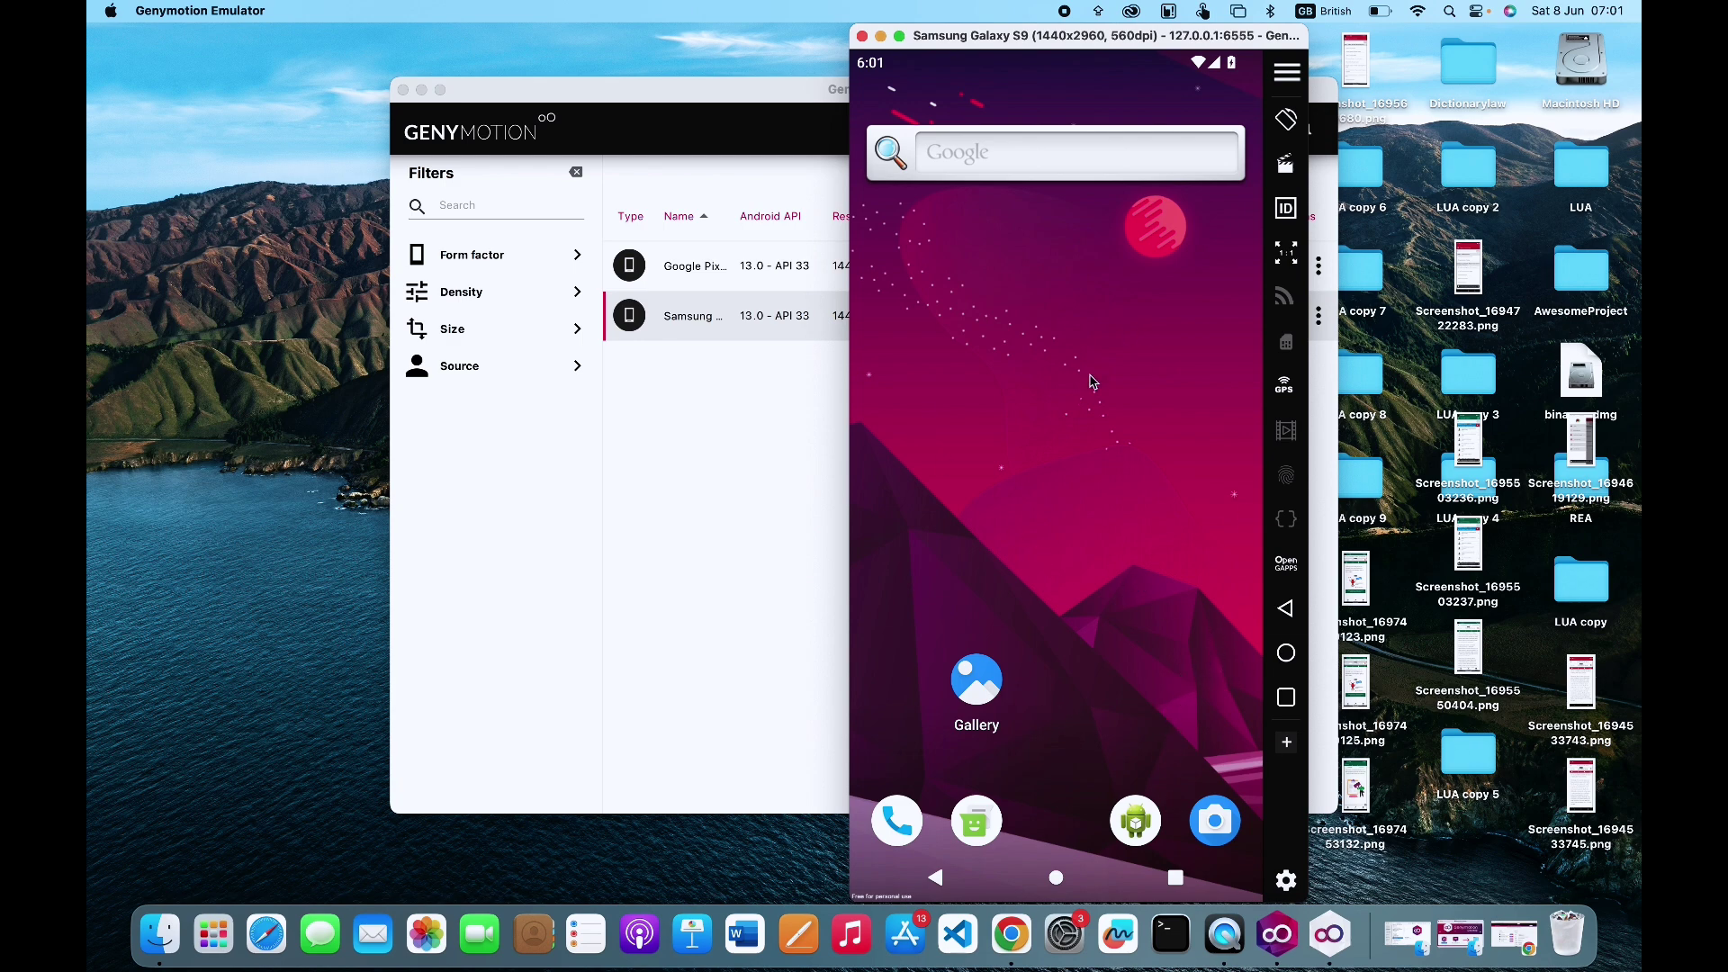
# Install Open GApps from the emulator sidebar, accept its terms, and restart the Galaxy S9.
pyautogui.click(1287, 565)
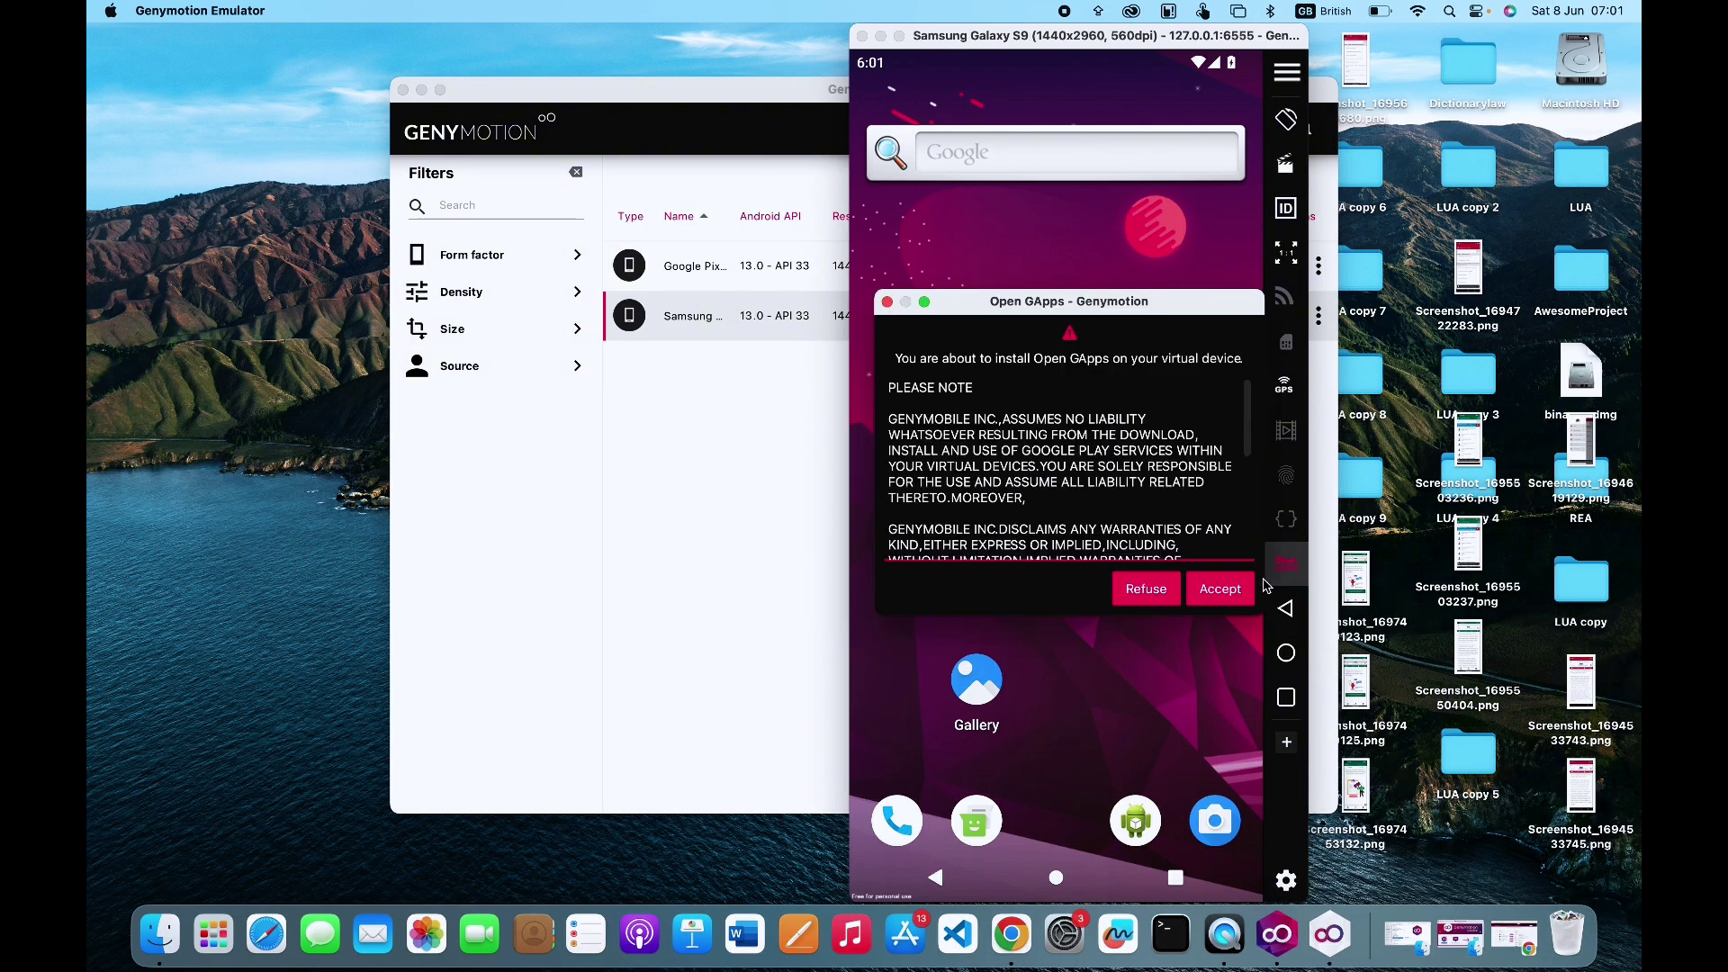
pyautogui.click(1221, 589)
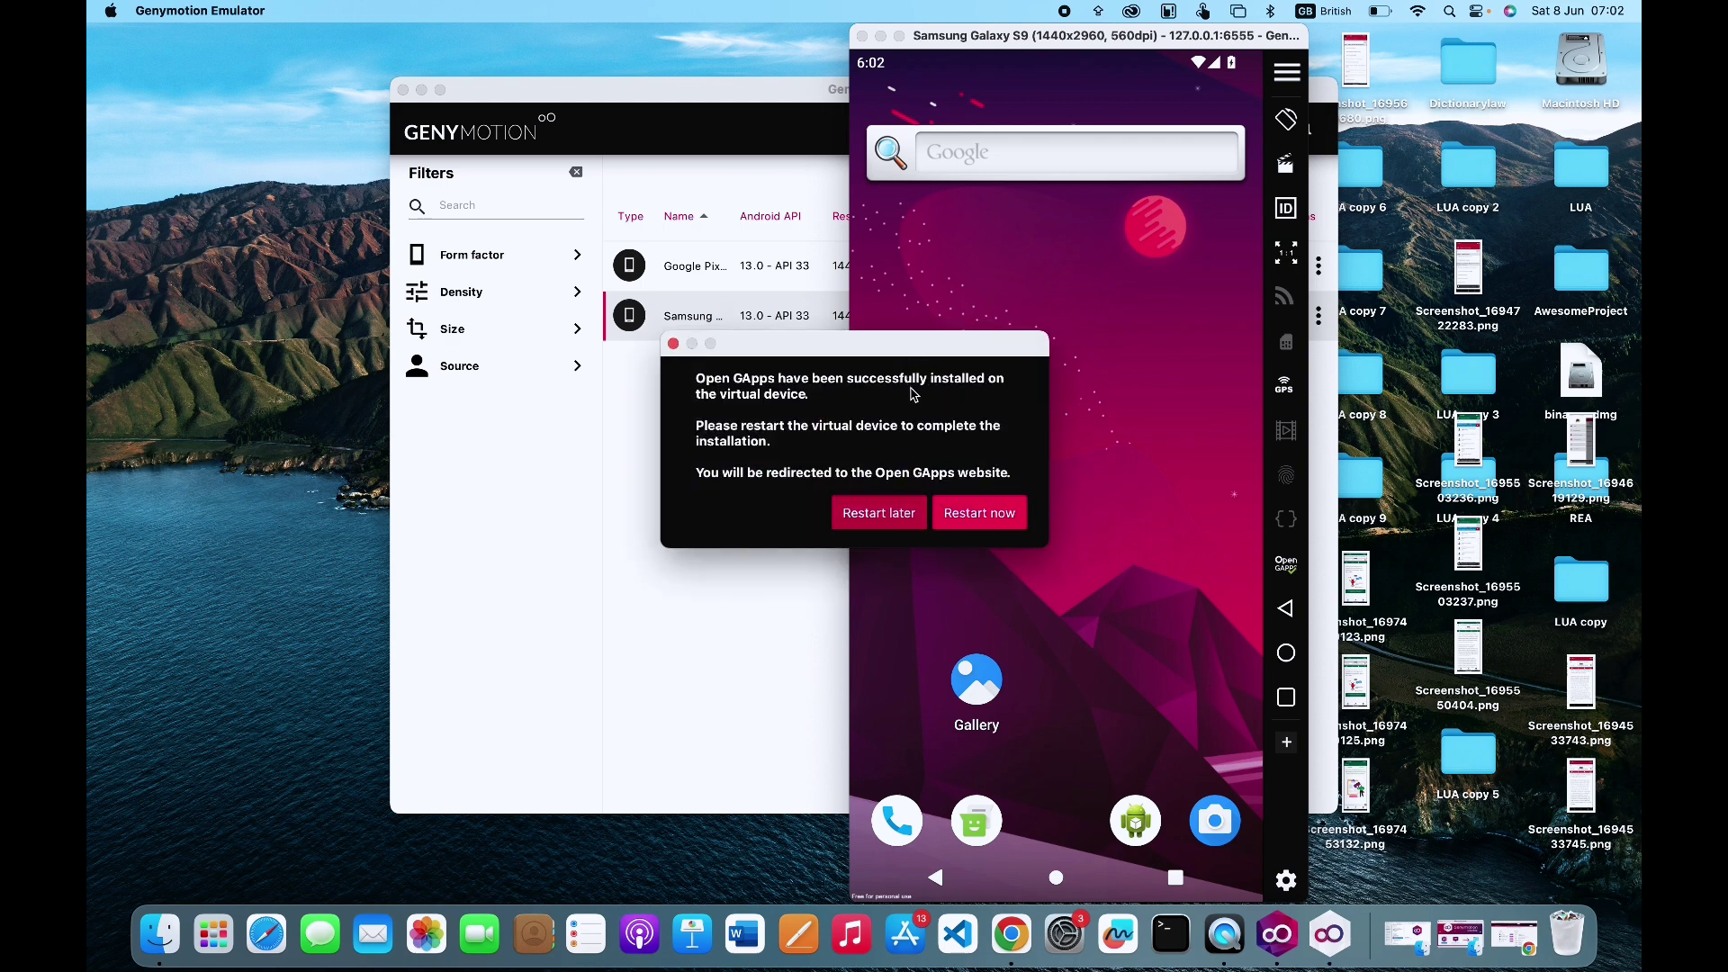
pyautogui.click(986, 520)
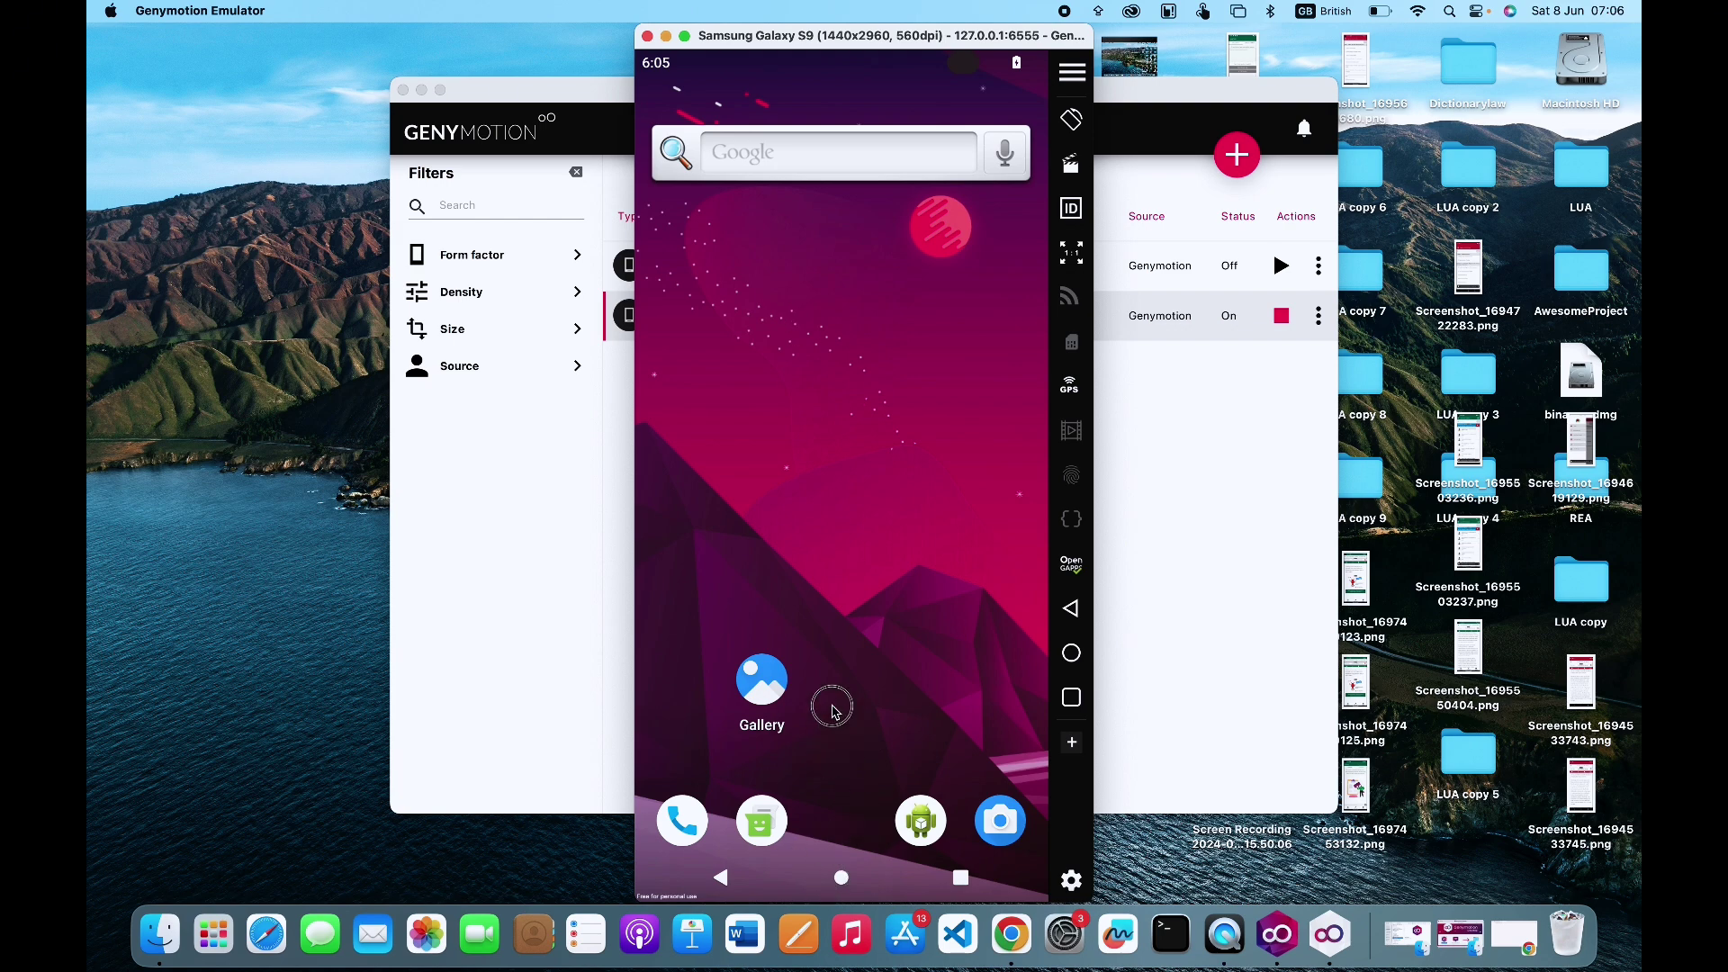
# Open the Play Store from the Android app drawer and begin the Google sign-in.
pyautogui.moveTo(861, 858); pyautogui.dragTo(770, 417)
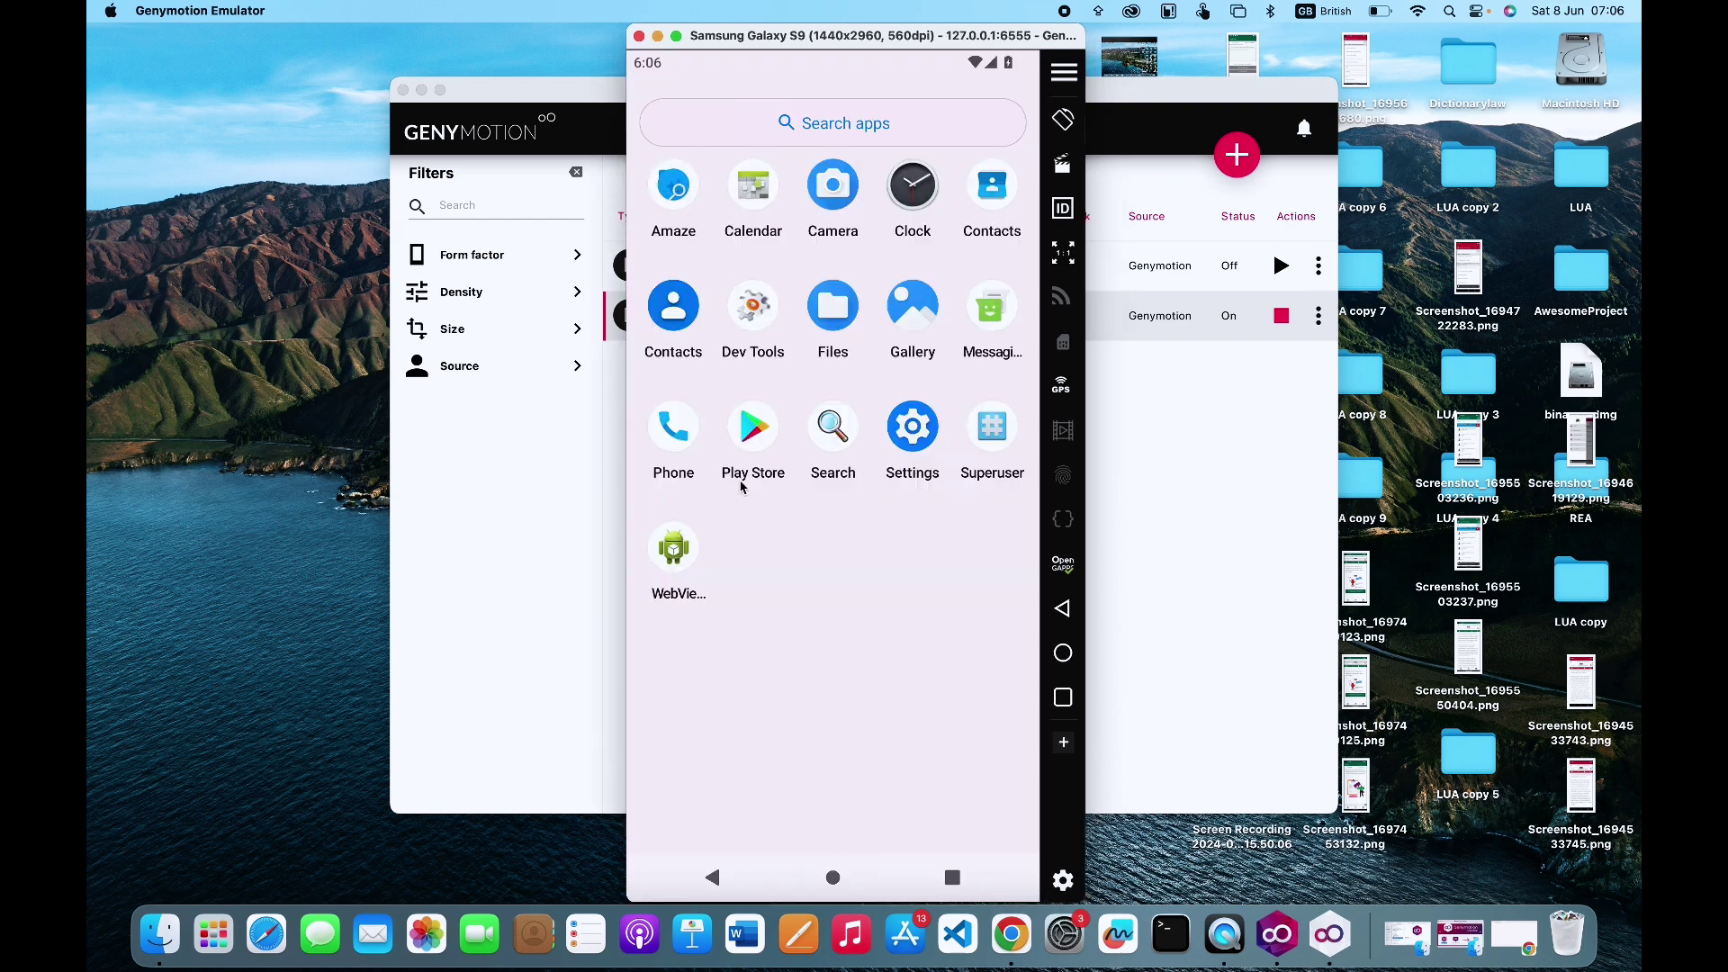
pyautogui.click(750, 434)
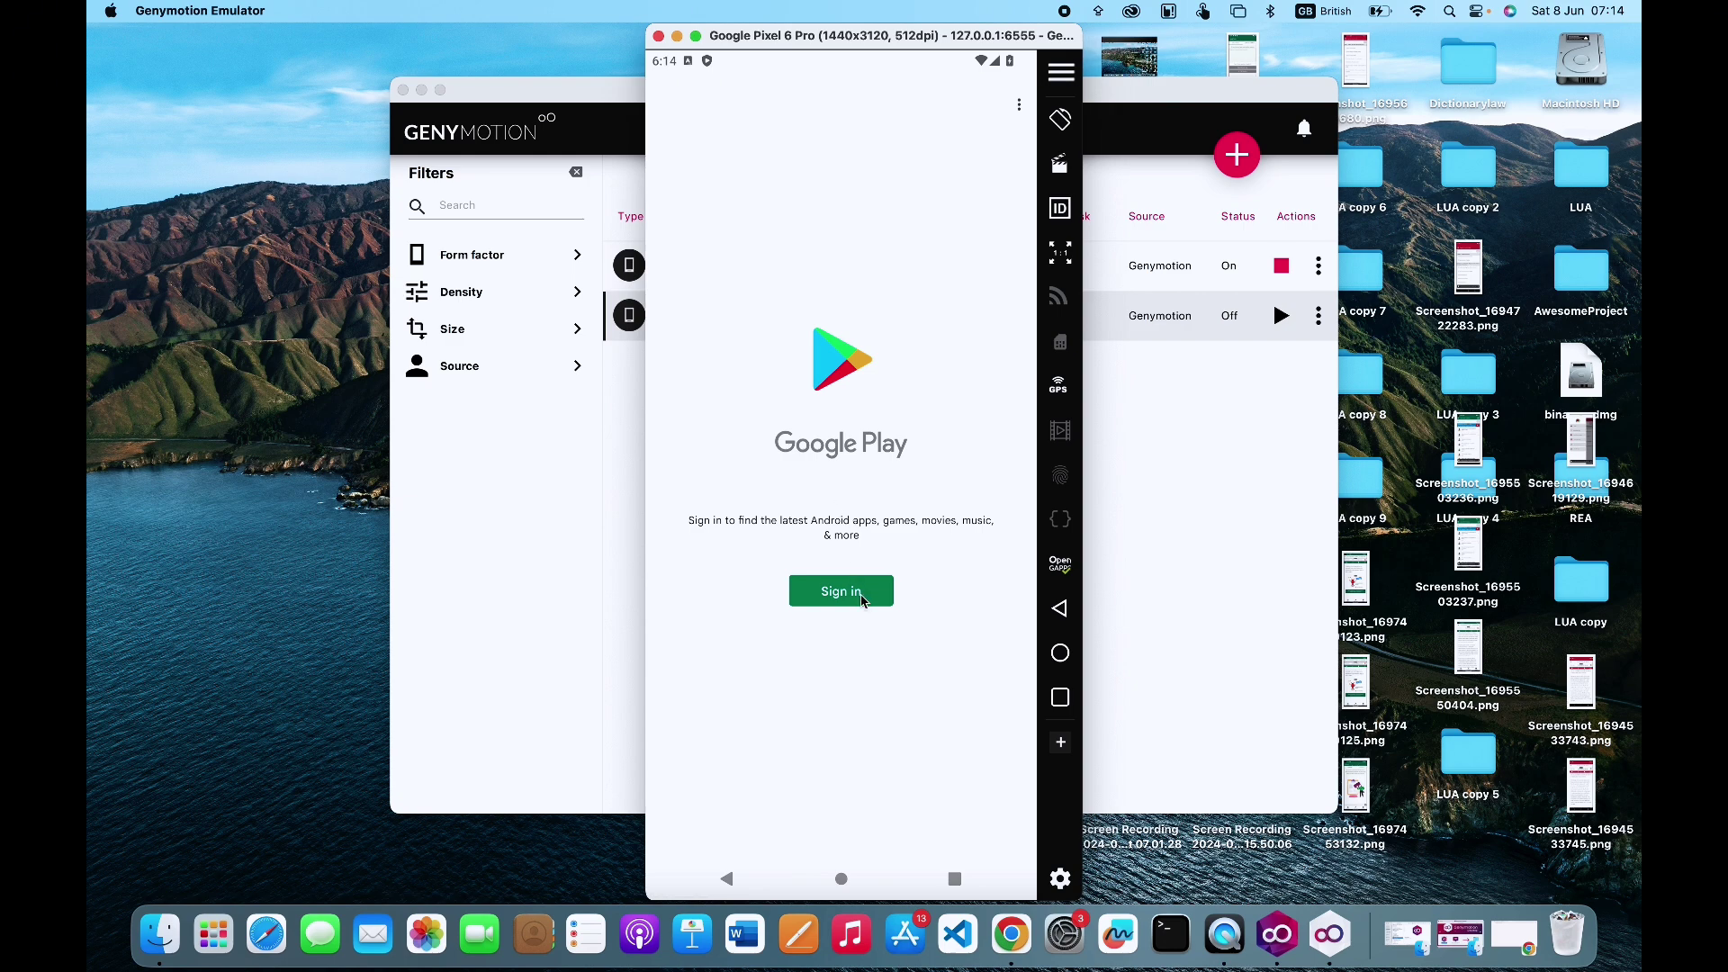
pyautogui.click(859, 598)
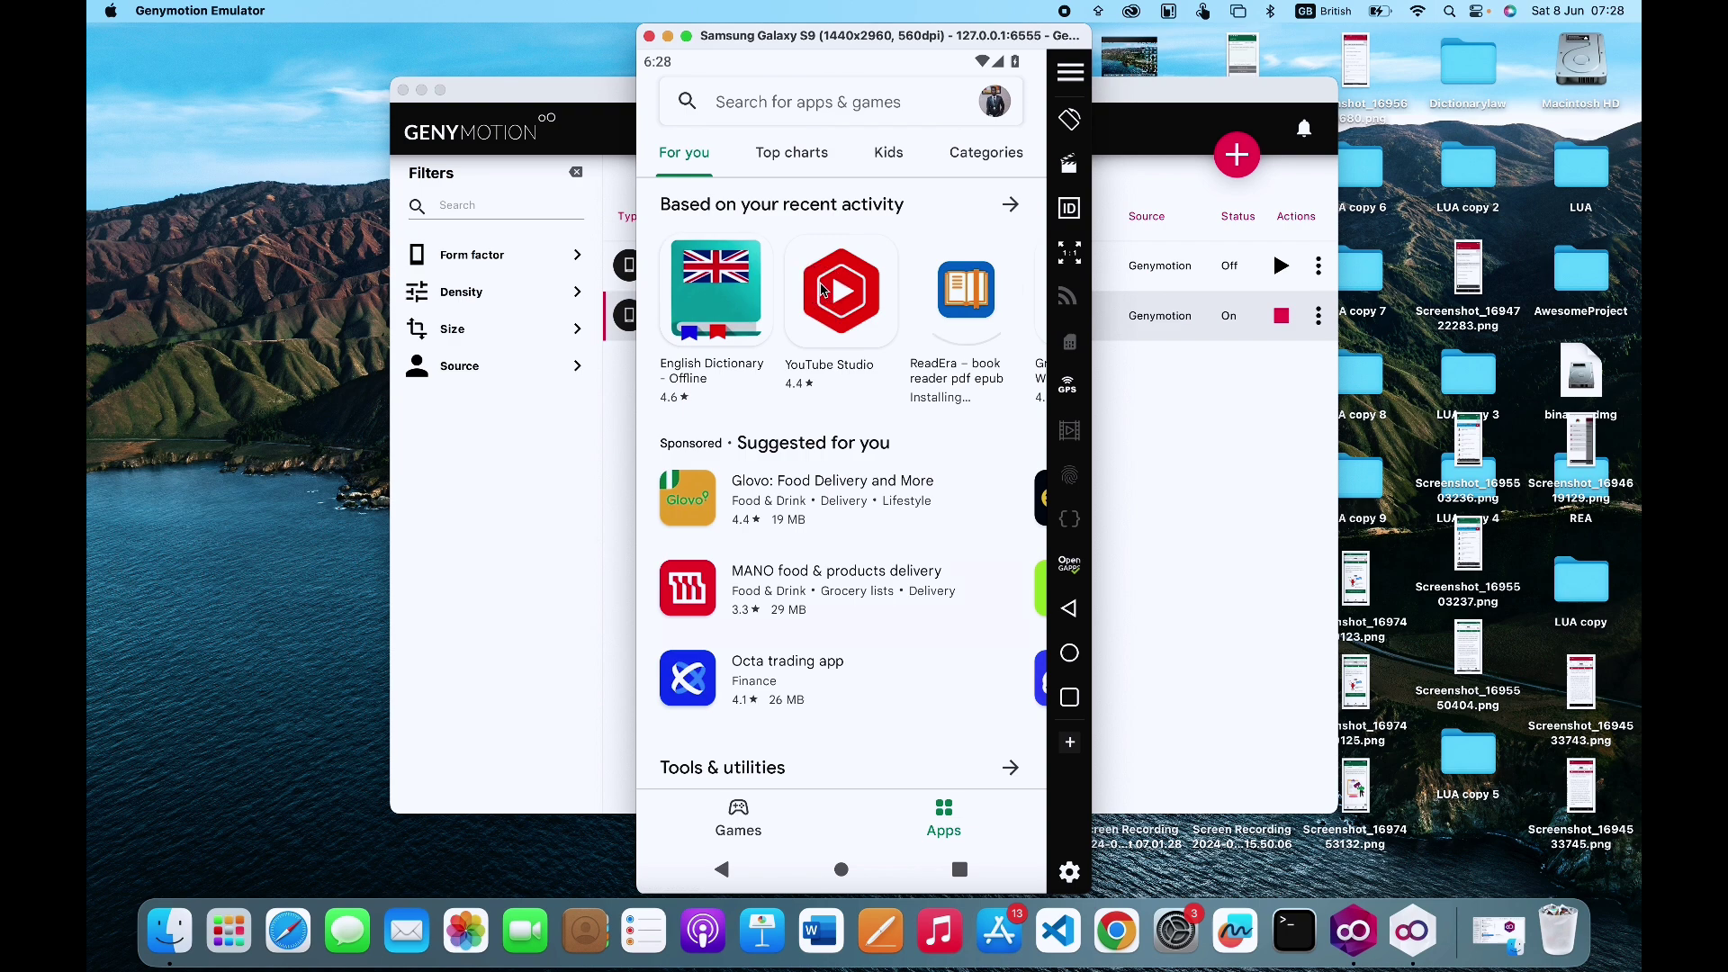
# Leave Google Play for the emulator's home screen and swipe up into the app drawer.
pyautogui.scroll(-3, 821, 311)
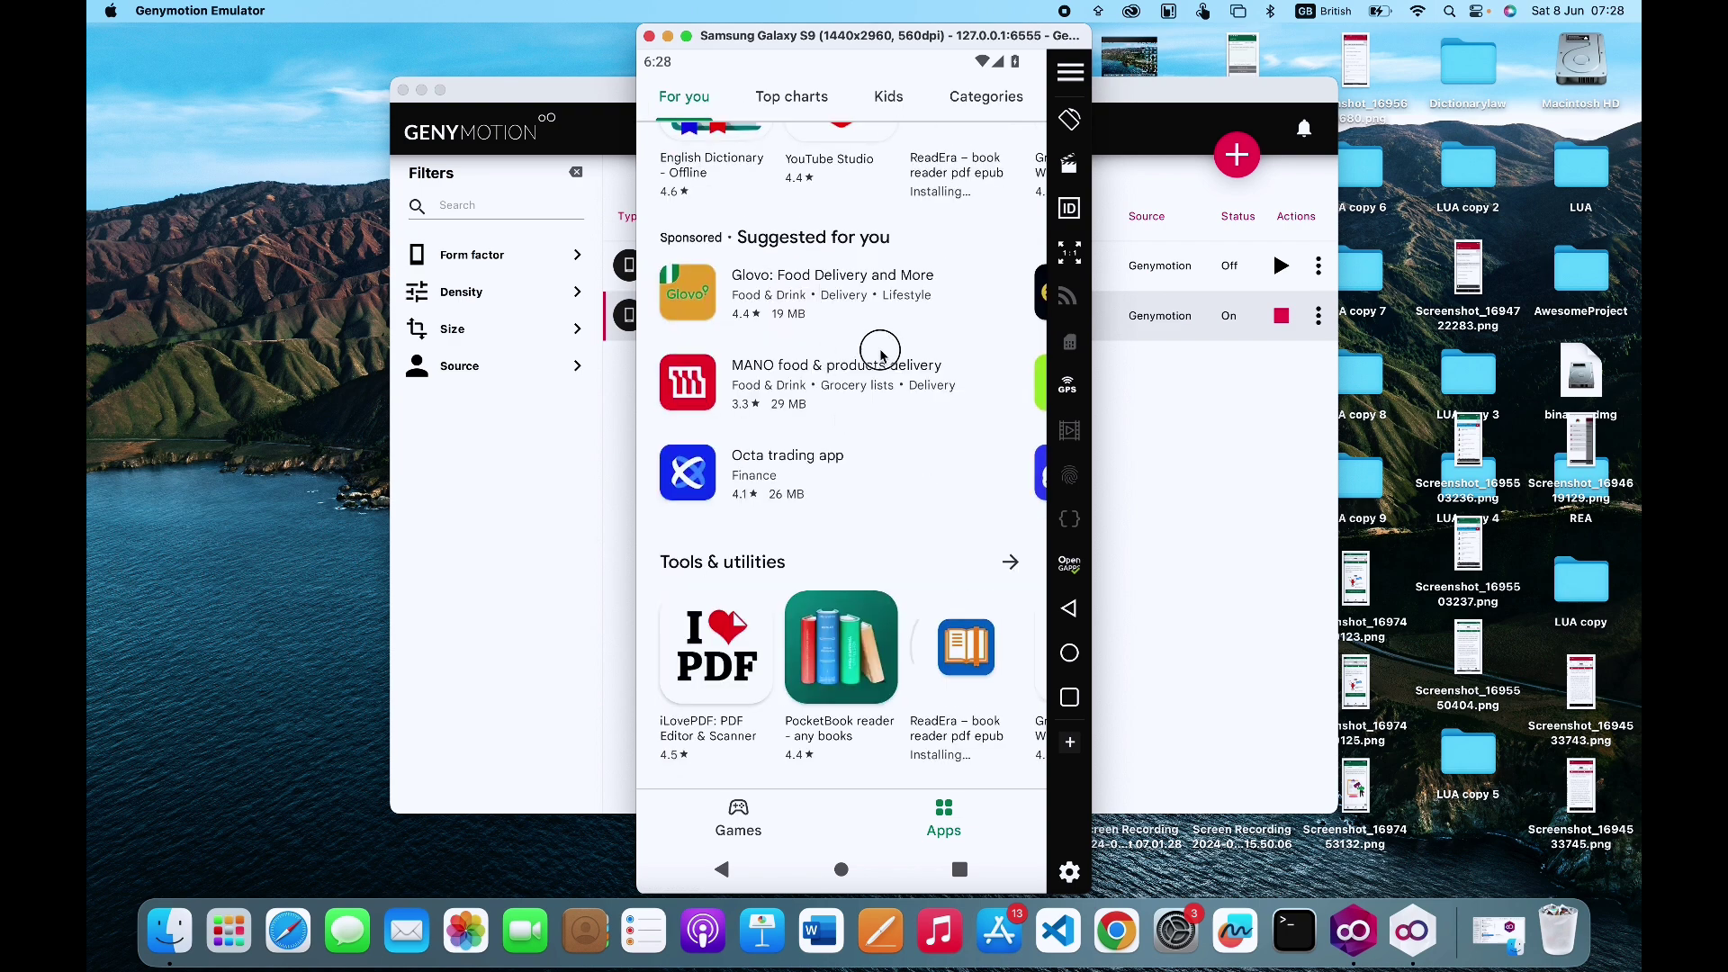
pyautogui.scroll(3, 881, 351)
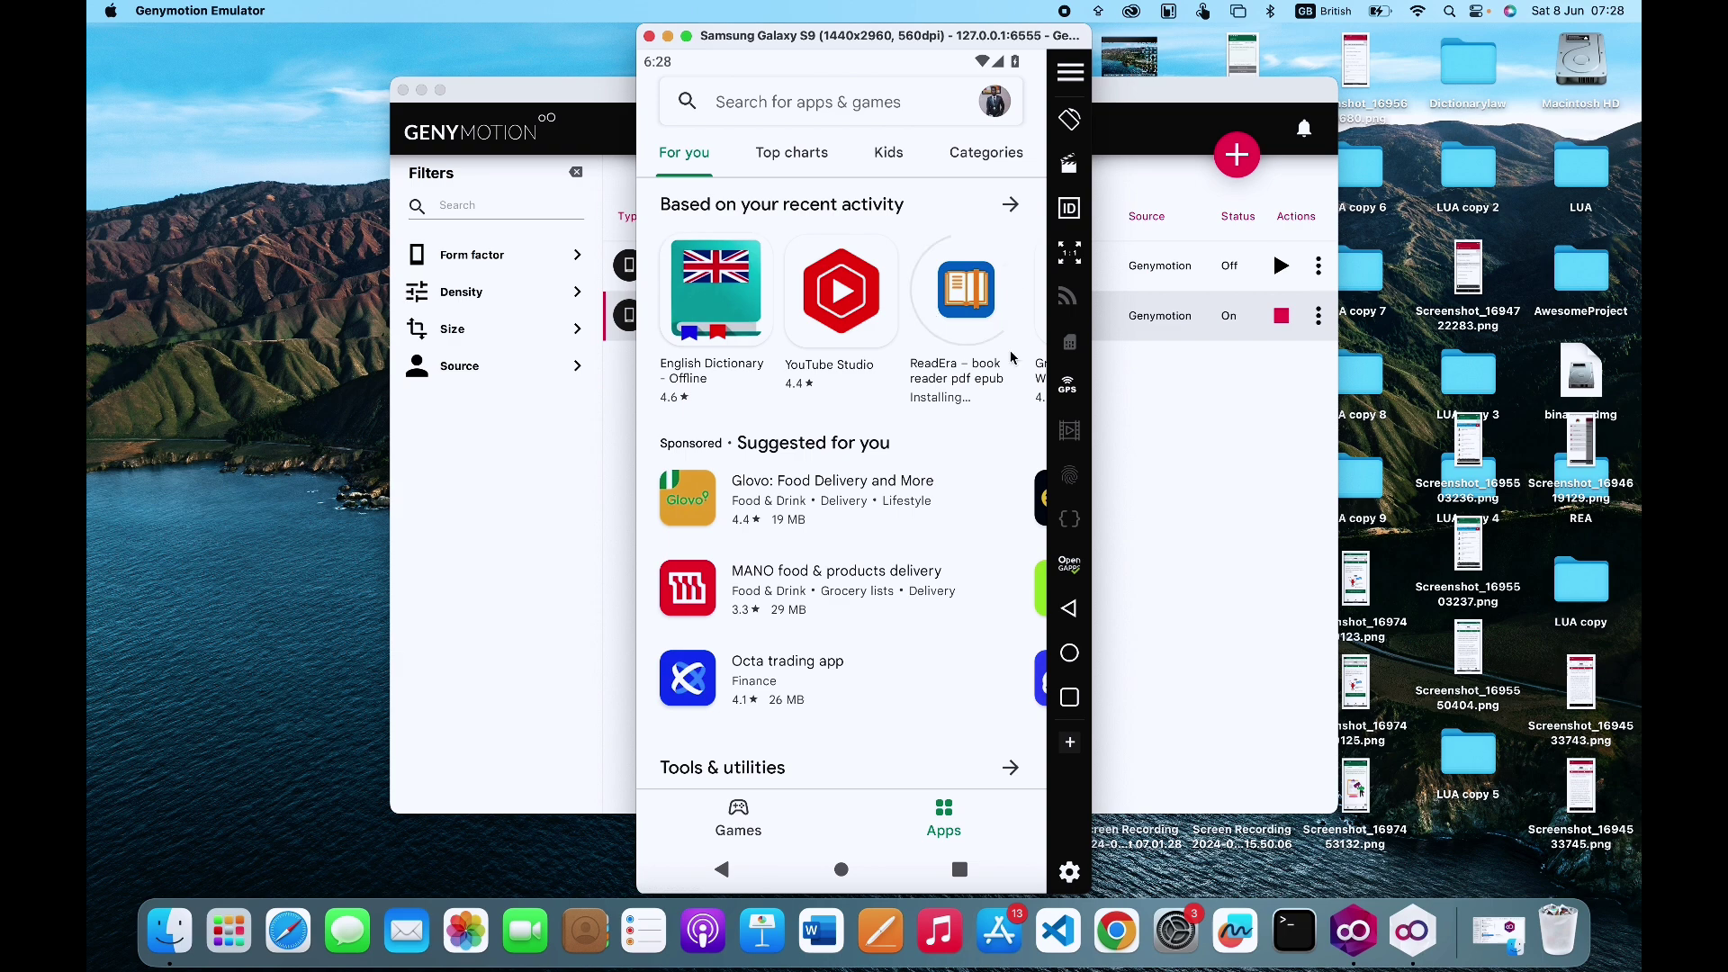
pyautogui.click(843, 870)
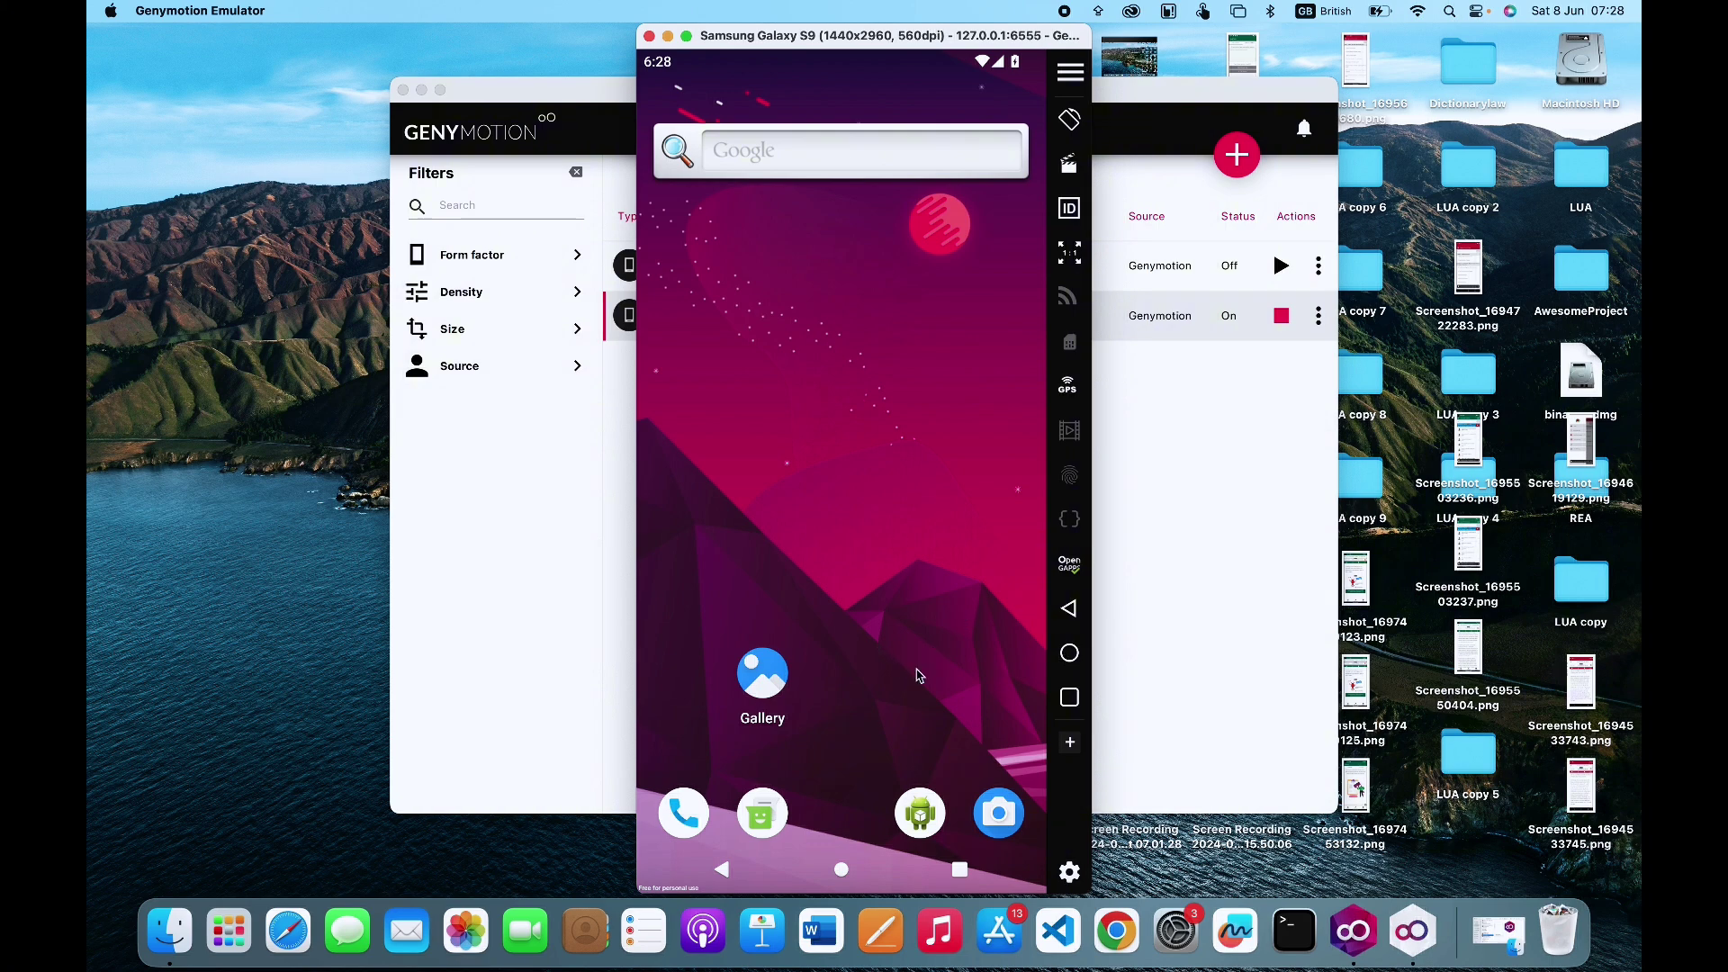
pyautogui.moveTo(906, 717); pyautogui.dragTo(923, 117)
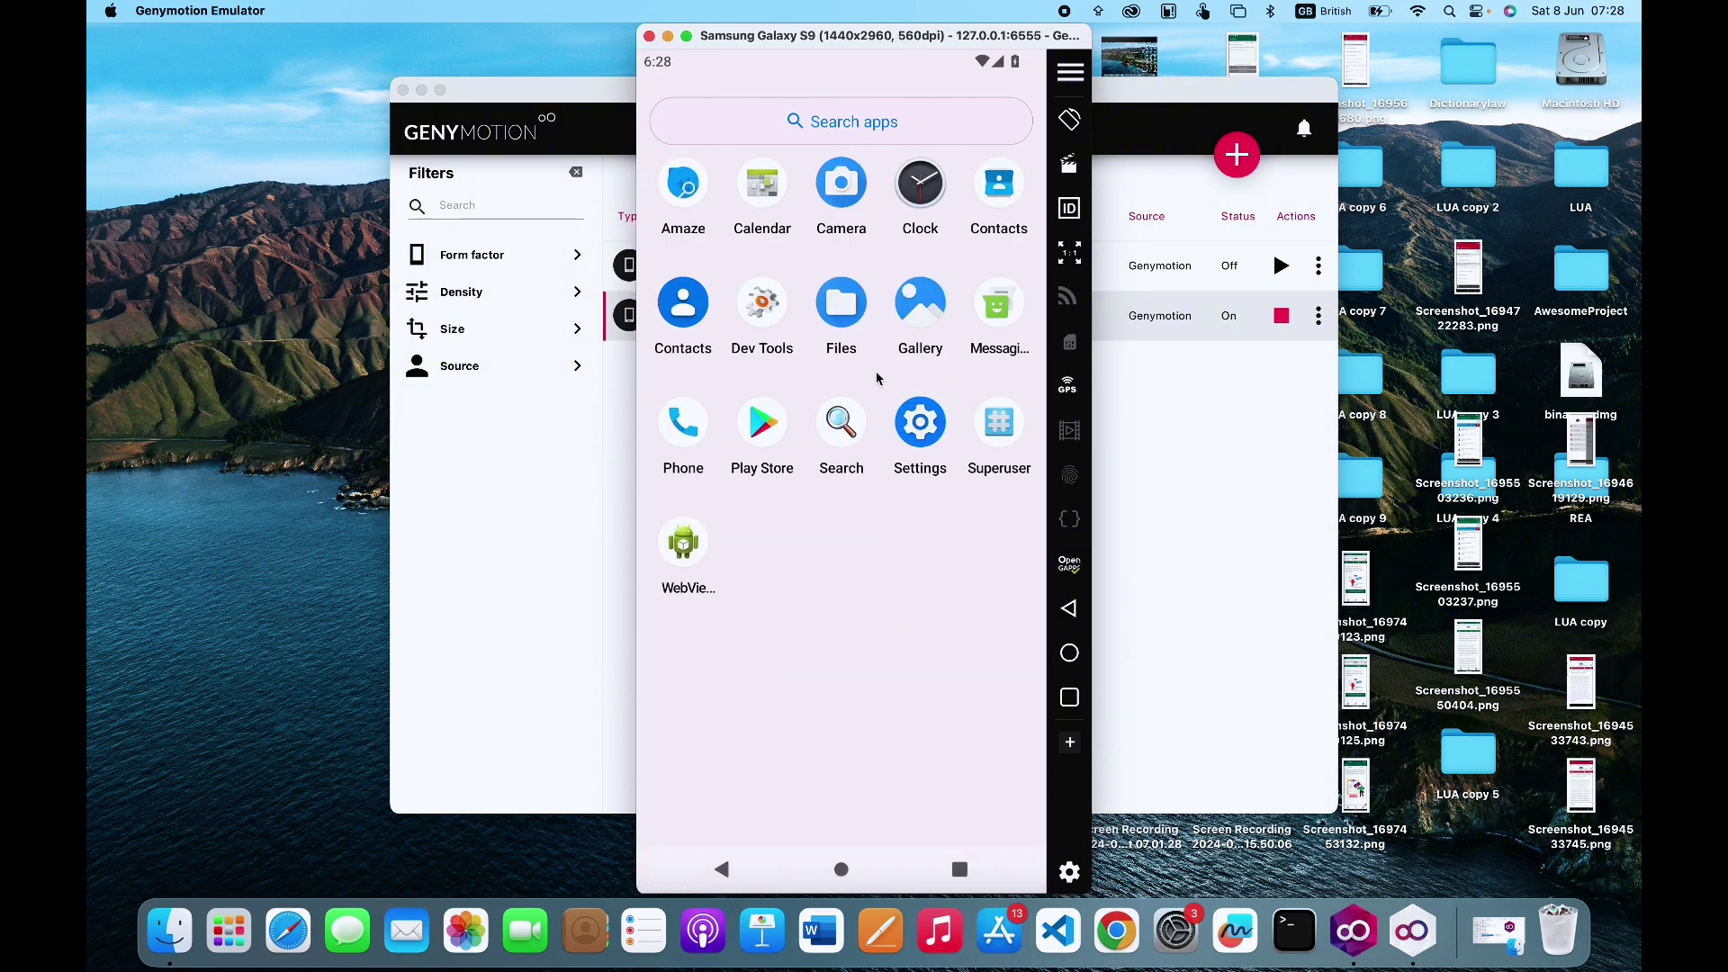